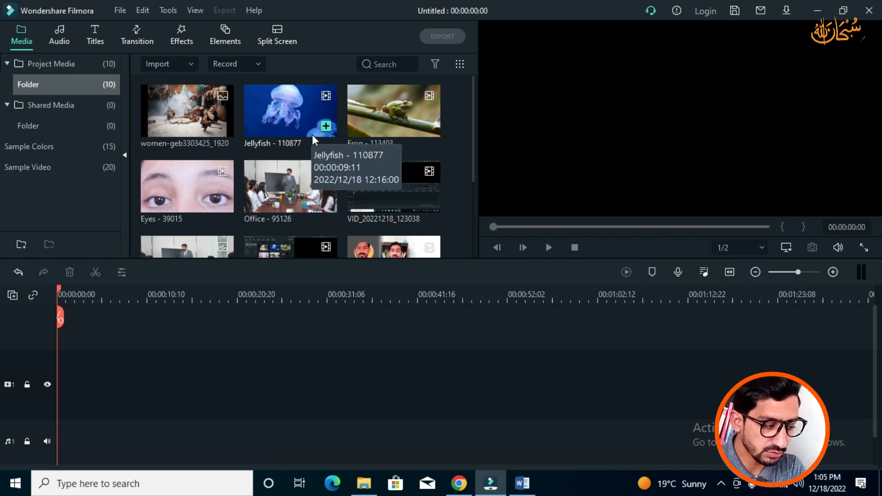
# Add the Jellyfish - 110877 clip to the timeline and match the project settings to the media at 1280 x 720 30fps
pyautogui.scroll(-3, 290, 164)
pyautogui.scroll(3, 425, 186)
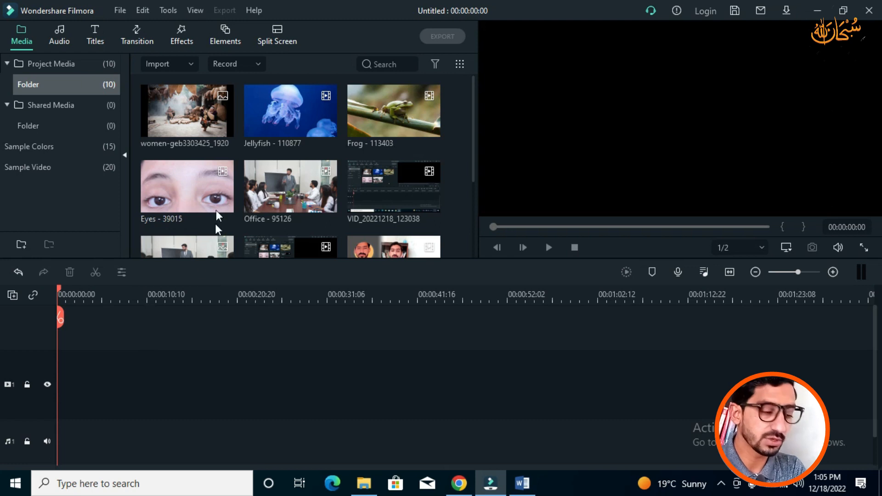
pyautogui.moveTo(210, 197)
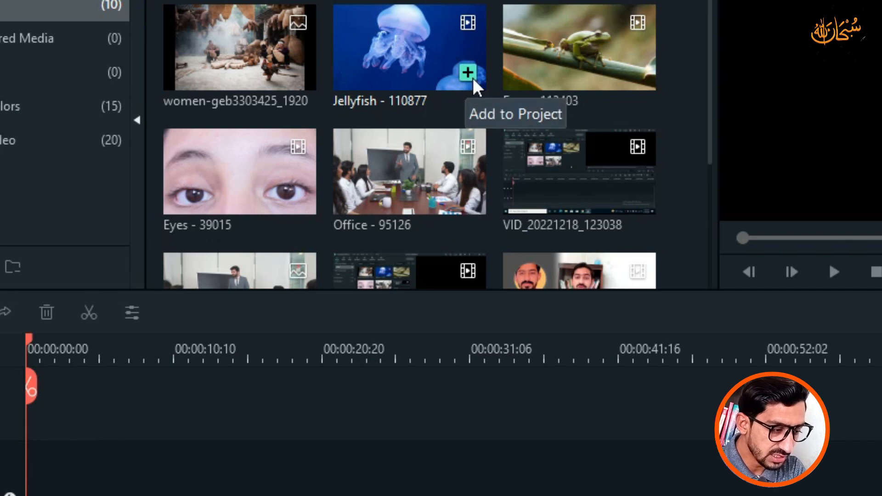
pyautogui.click(469, 70)
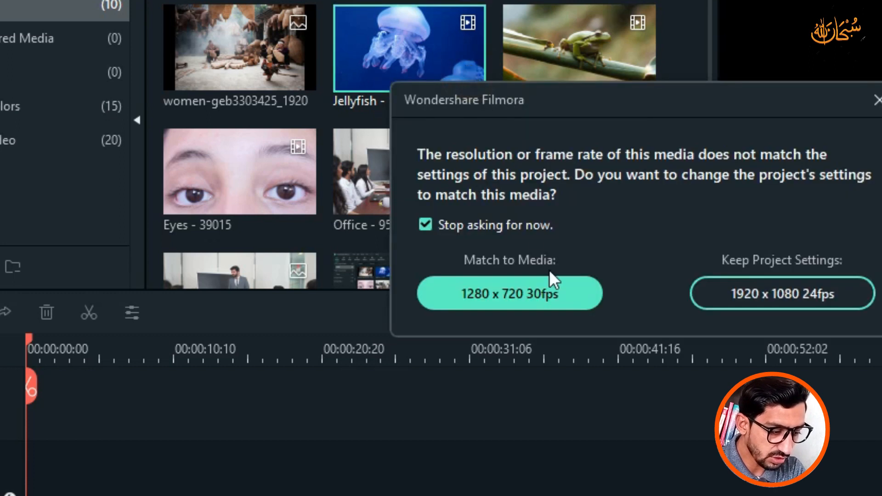
pyautogui.click(542, 297)
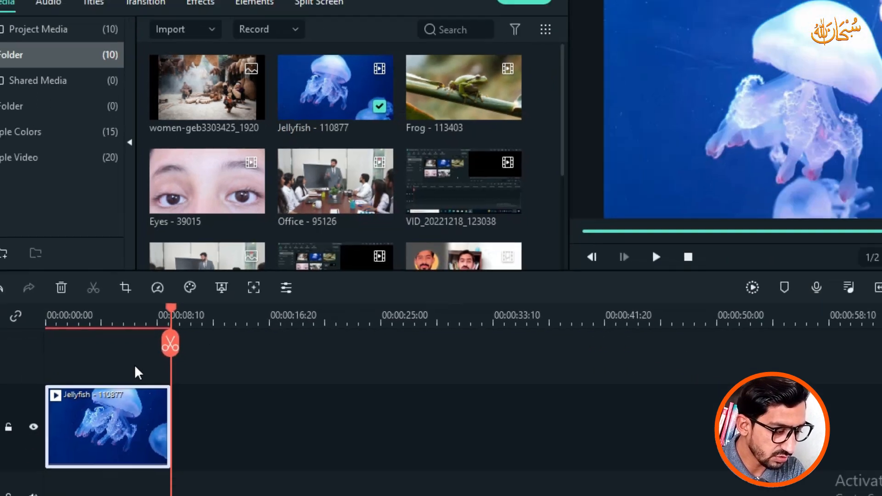
# Move the playhead to the end of the Jellyfish clip and add the Eyes - 39015 clip there
pyautogui.click(180, 350)
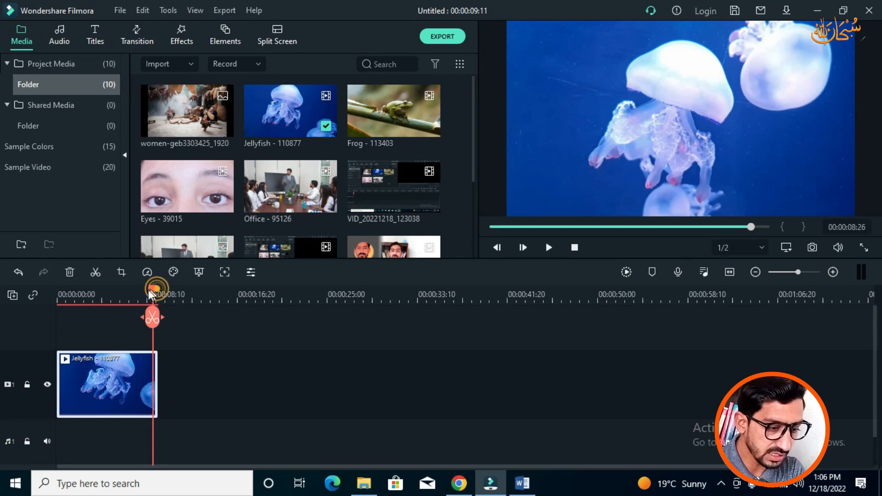
pyautogui.moveTo(150, 294)
pyautogui.mouseDown()
pyautogui.moveTo(106, 294)
pyautogui.moveTo(112, 305)
pyautogui.moveTo(158, 305)
pyautogui.mouseUp()
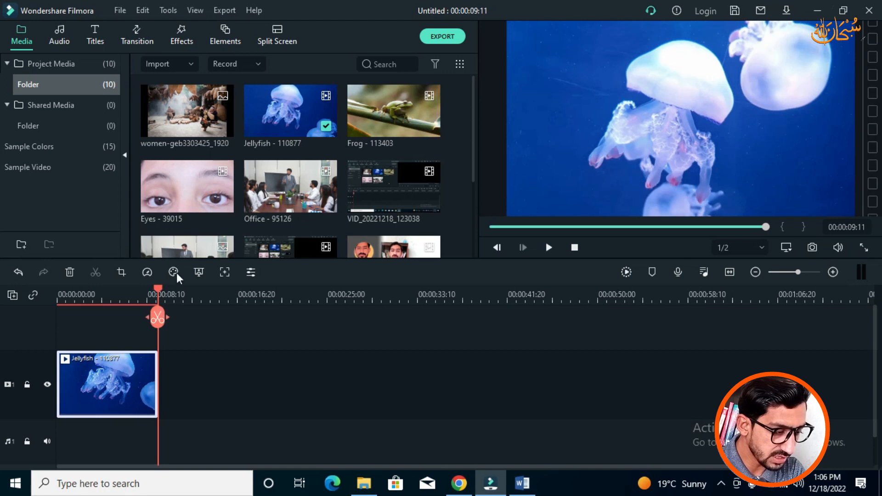
pyautogui.click(224, 202)
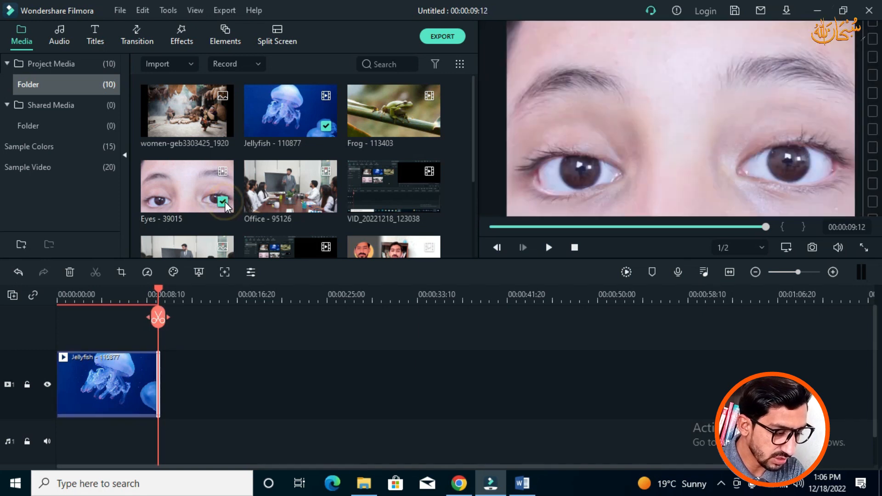
# Place the playhead just past the Eyes clip and add the Office - 95126 clip, with the whole timeline fitted in view
pyautogui.click(159, 291)
pyautogui.moveTo(172, 295); pyautogui.dragTo(293, 305)
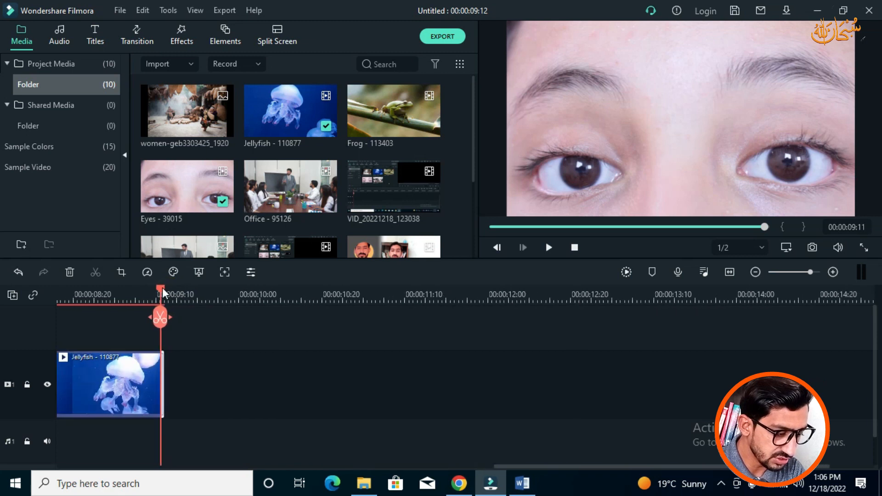
pyautogui.moveTo(164, 294); pyautogui.dragTo(175, 295)
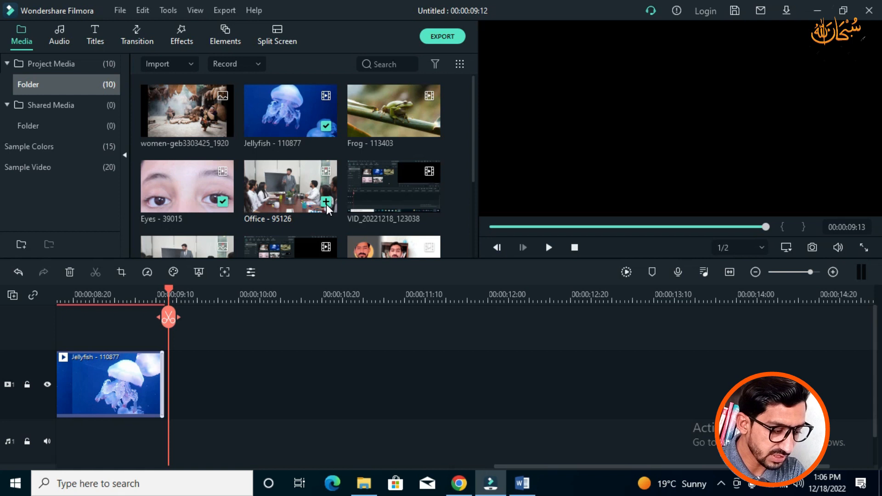
pyautogui.click(326, 202)
pyautogui.moveTo(598, 297); pyautogui.dragTo(234, 298)
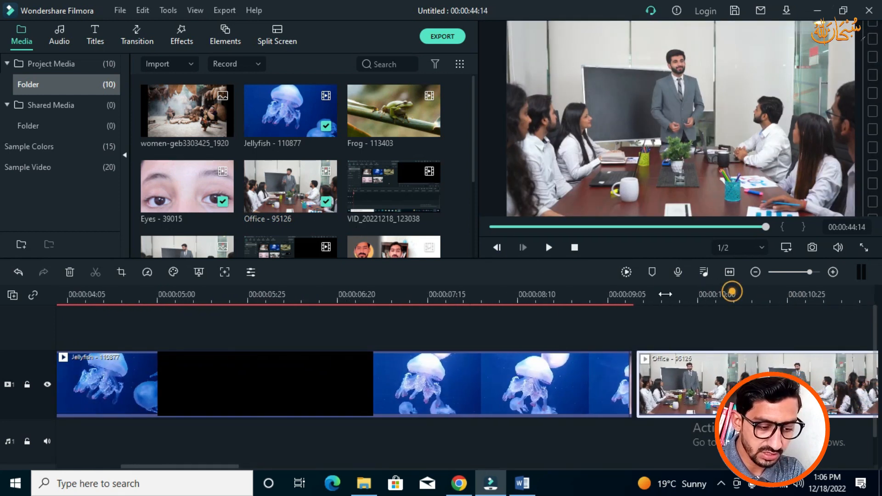
pyautogui.click(730, 272)
pyautogui.moveTo(784, 293); pyautogui.dragTo(453, 320)
# Select all the clips on the video track and delete them from the timeline
pyautogui.moveTo(612, 354); pyautogui.dragTo(112, 397)
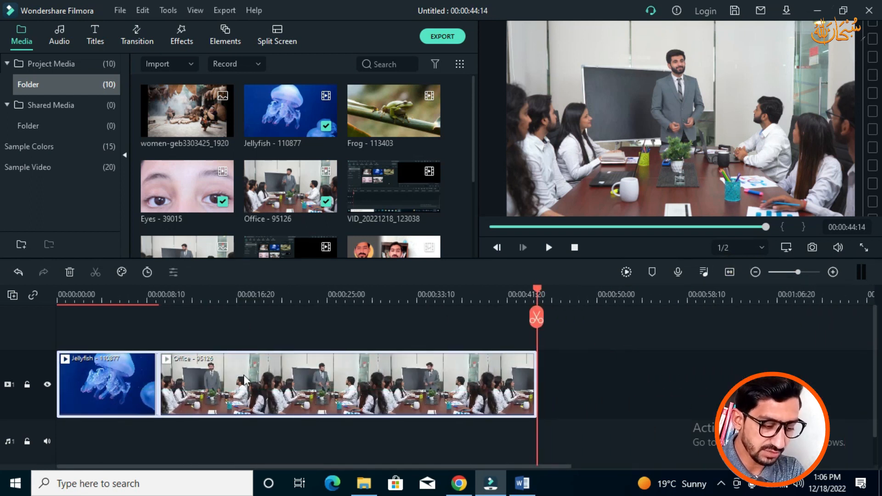
pyautogui.moveTo(661, 362); pyautogui.dragTo(51, 388)
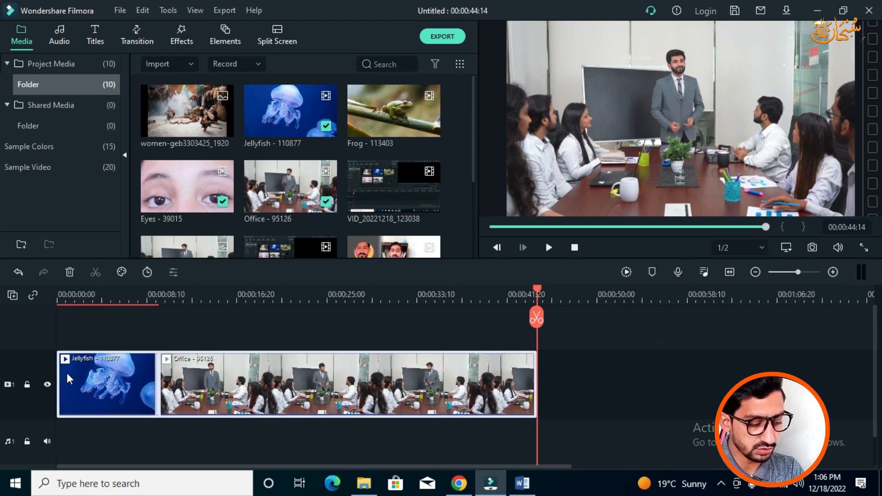
pyautogui.press('Delete')
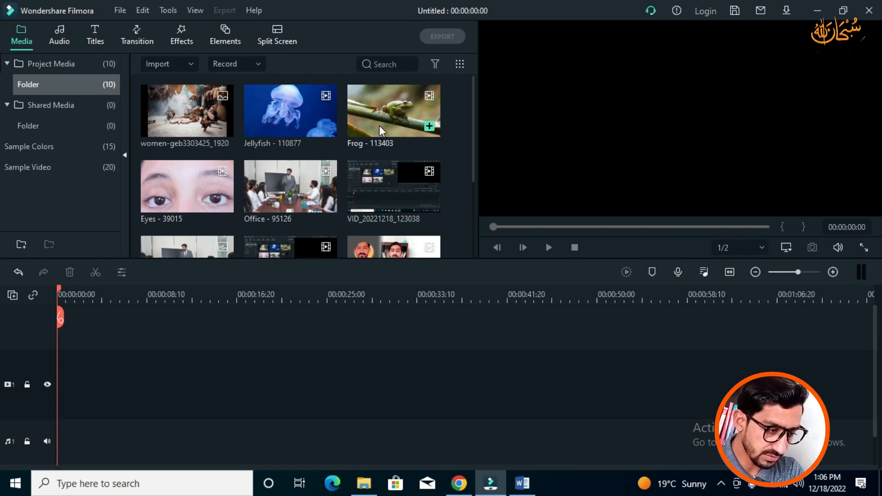
# Place the Frog - 113403 clip at the start of the first video track and move the playhead to the clip's end
pyautogui.moveTo(389, 125); pyautogui.dragTo(56, 367)
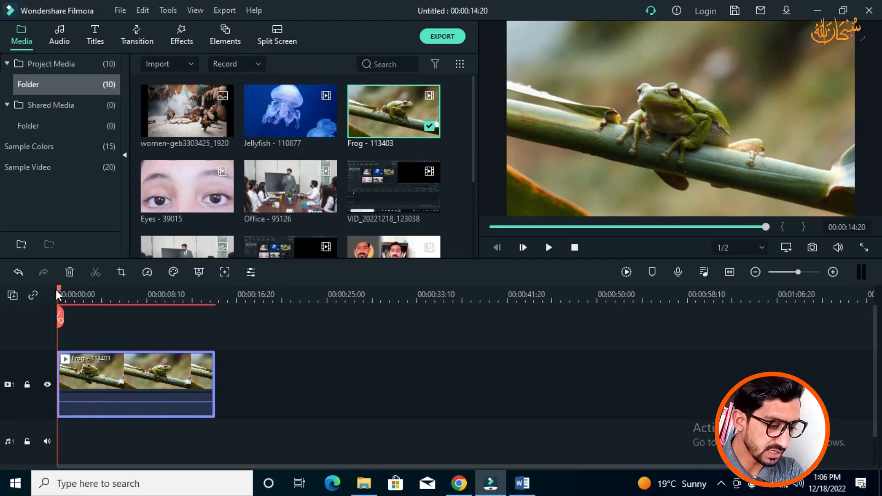
pyautogui.click(58, 294)
pyautogui.moveTo(58, 294); pyautogui.dragTo(217, 294)
# Place the "video editing in pashto" video directly after the Frog clip and move the playhead to 00:00:29:11
pyautogui.scroll(-3, 410, 214)
pyautogui.moveTo(407, 151); pyautogui.dragTo(226, 387)
pyautogui.moveTo(604, 297); pyautogui.dragTo(252, 297)
pyautogui.moveTo(176, 296); pyautogui.dragTo(289, 294)
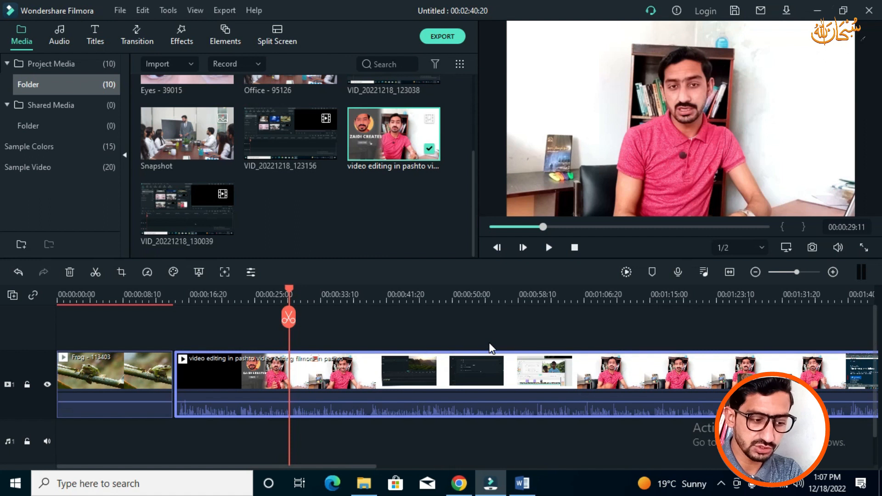
pyautogui.moveTo(748, 297); pyautogui.dragTo(564, 295)
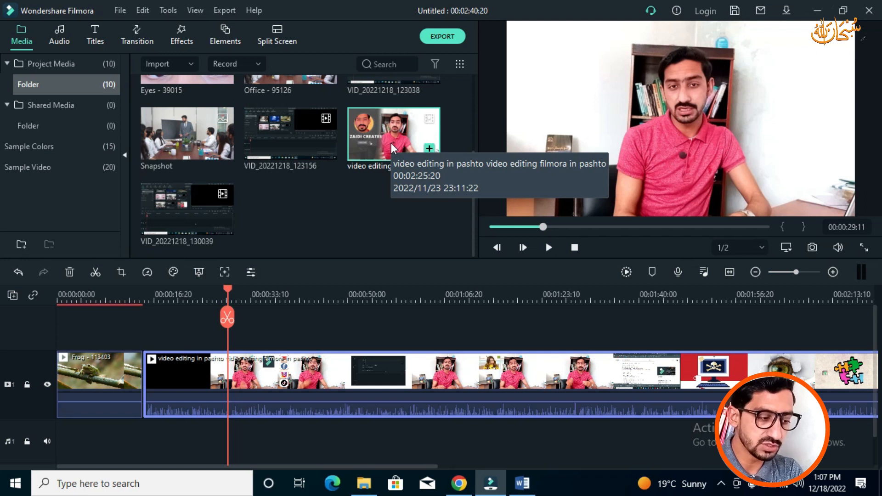
# Delete the Frog clip and the "video editing in pashto" clip from the timeline
pyautogui.moveTo(821, 304); pyautogui.dragTo(549, 379)
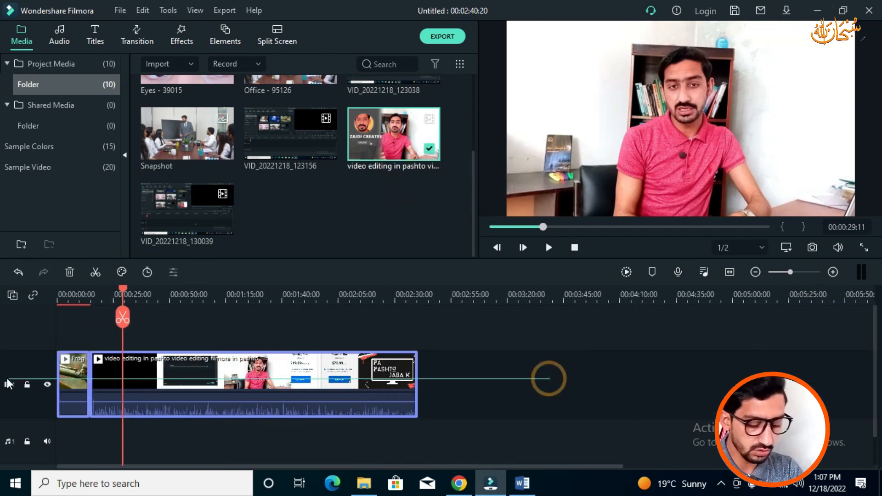
pyautogui.press('Delete')
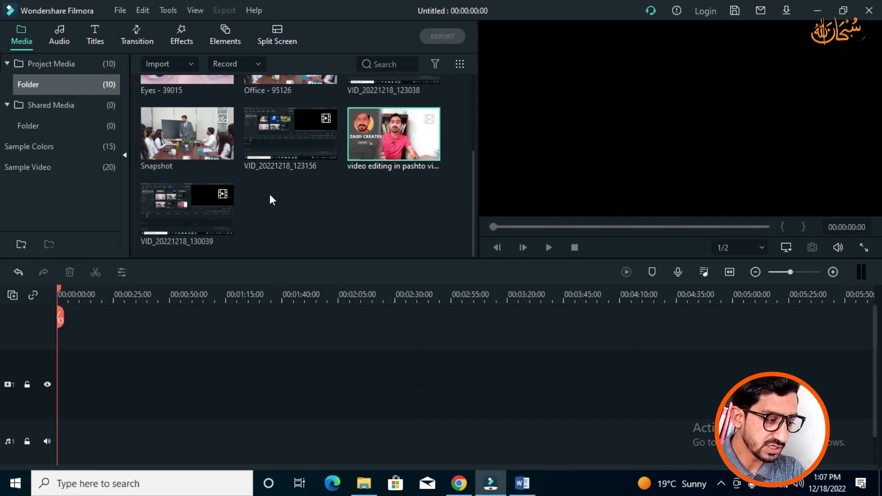
pyautogui.rightClick(189, 136)
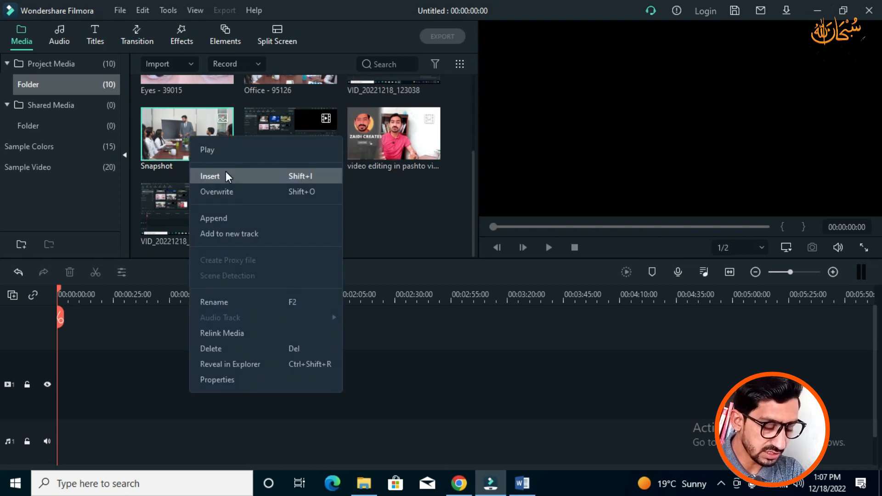
pyautogui.click(417, 214)
pyautogui.scroll(3, 394, 212)
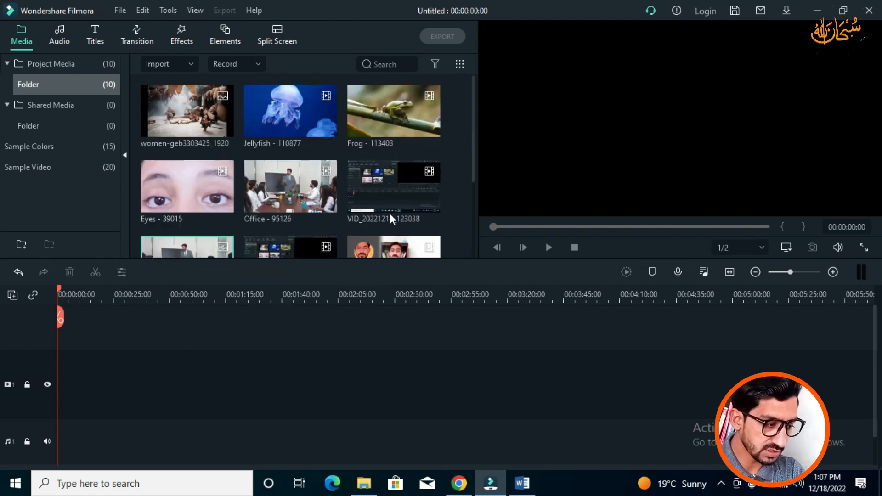
# Insert the Eyes - 39015 clip at the start of the timeline, matching the project settings to the media at 1280 x 720 60fps
pyautogui.rightClick(194, 197)
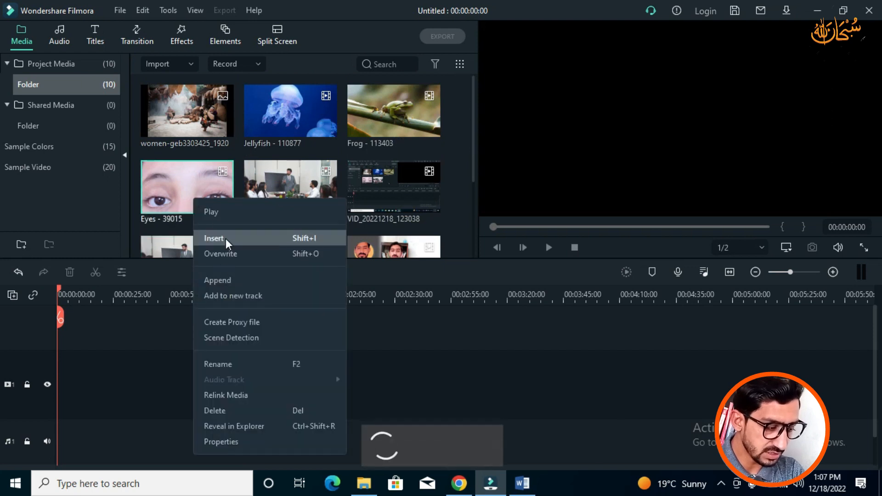
pyautogui.click(225, 239)
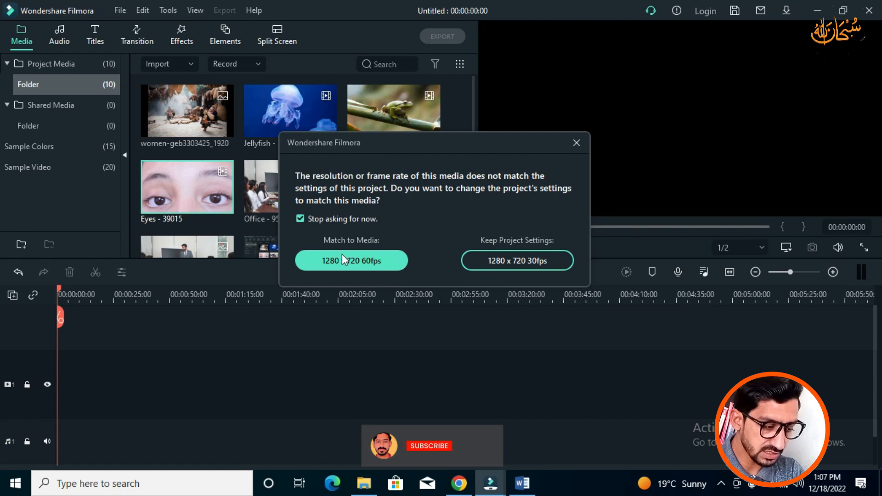
pyautogui.click(344, 262)
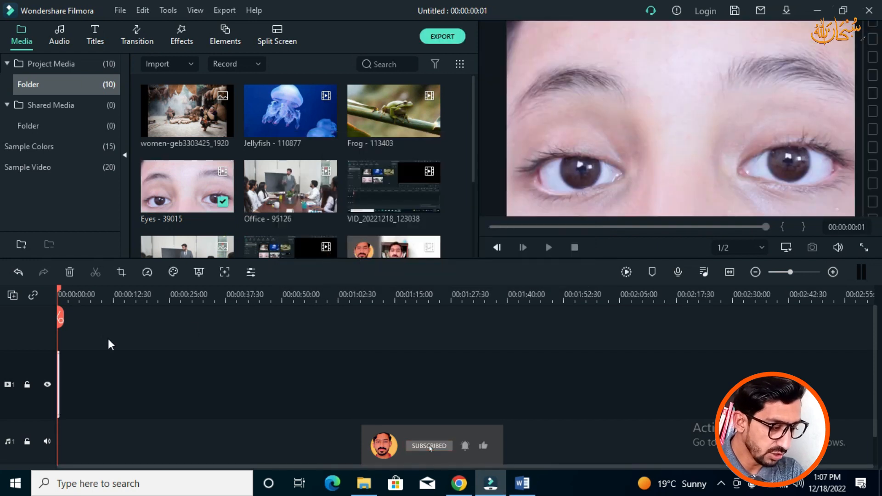
# Return the playhead to the start and delete the very short Eyes clip from the timeline
pyautogui.moveTo(66, 301); pyautogui.dragTo(182, 303)
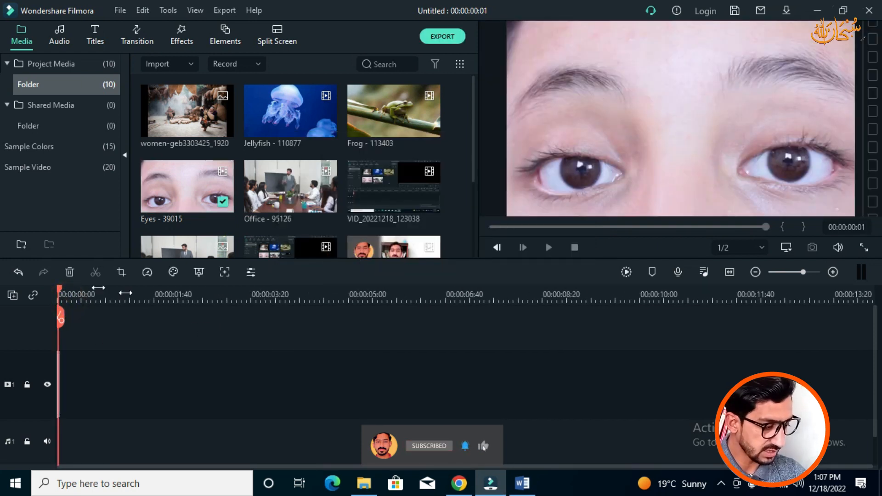
pyautogui.click(59, 294)
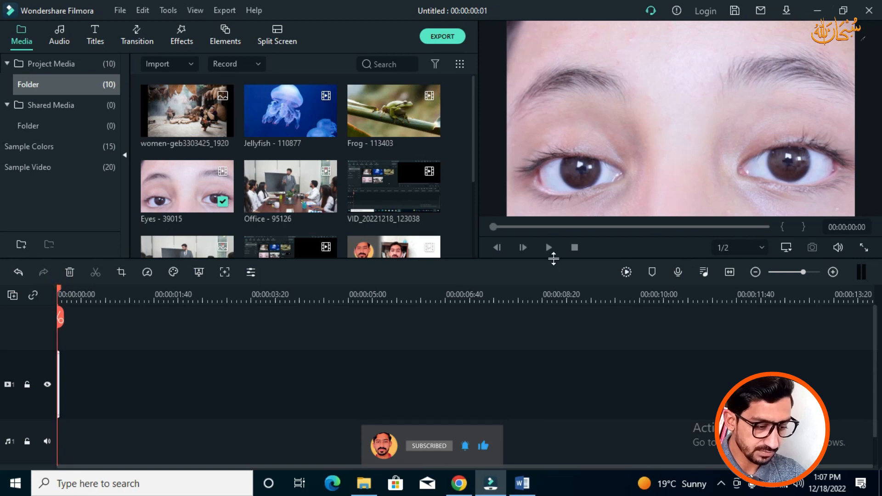
pyautogui.moveTo(87, 298); pyautogui.dragTo(120, 299)
pyautogui.moveTo(80, 360); pyautogui.dragTo(36, 386)
pyautogui.press('Delete')
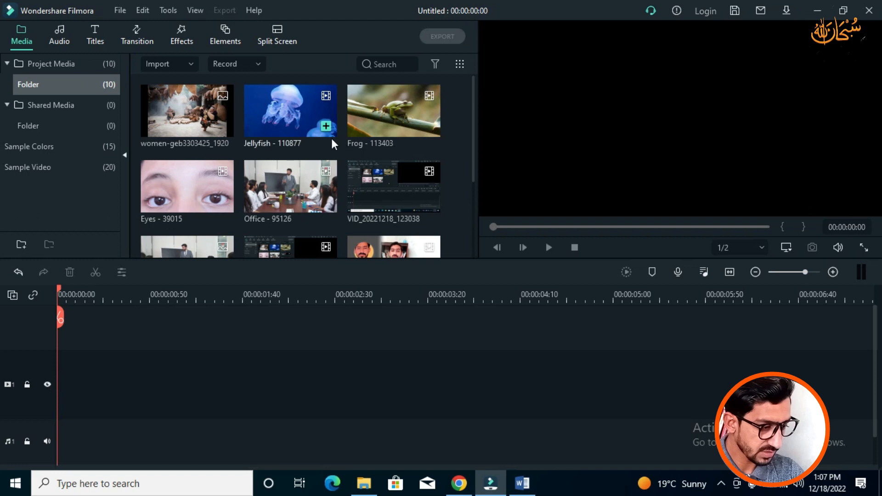
# Place the Office - 95126 clip at the start of the video track without matching the project settings, and undo the placement
pyautogui.moveTo(296, 205); pyautogui.dragTo(55, 378)
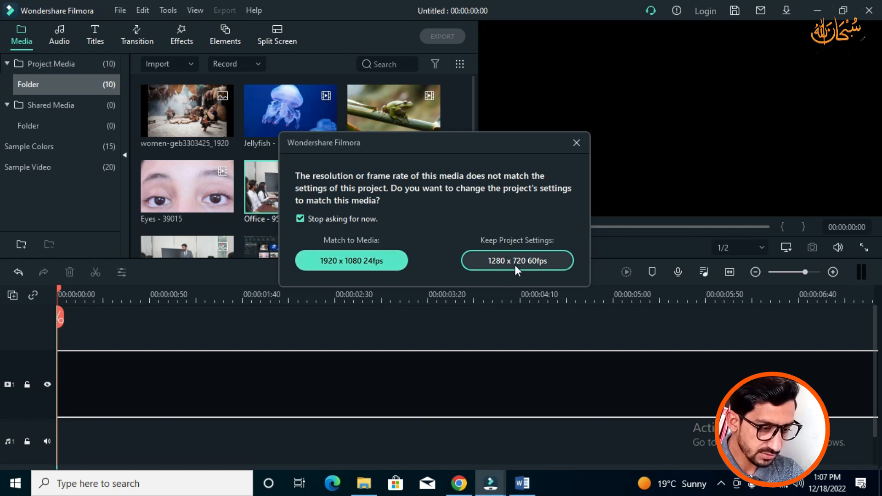
pyautogui.click(570, 142)
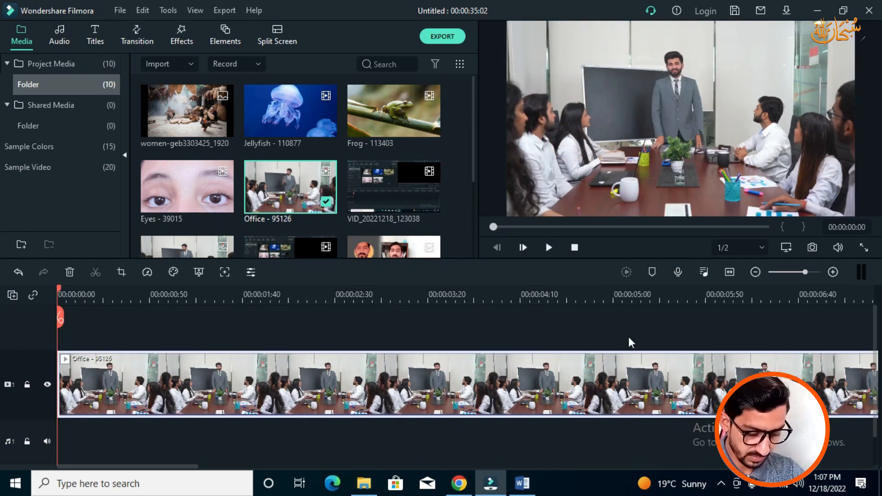
pyautogui.hotkey('ctrl', 'z')
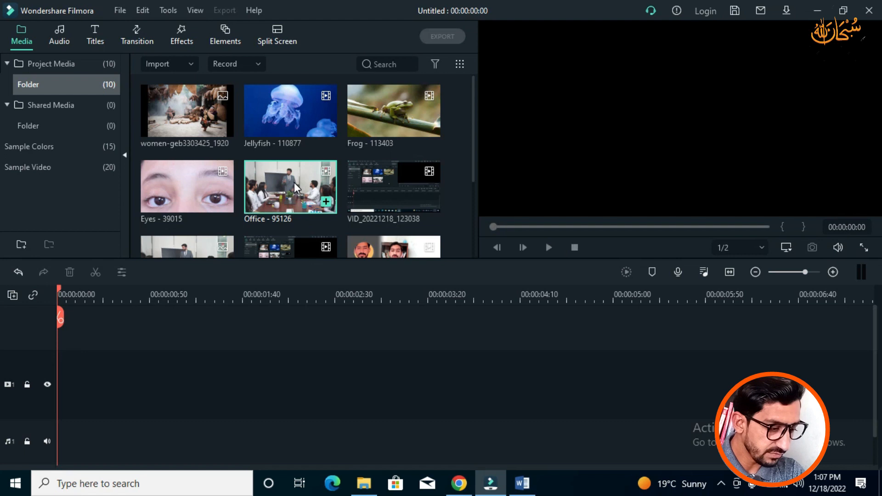
# Insert the Office - 95126 clip into the empty timeline, matching the project settings to the media at 1920 x 1080 24fps
pyautogui.rightClick(294, 182)
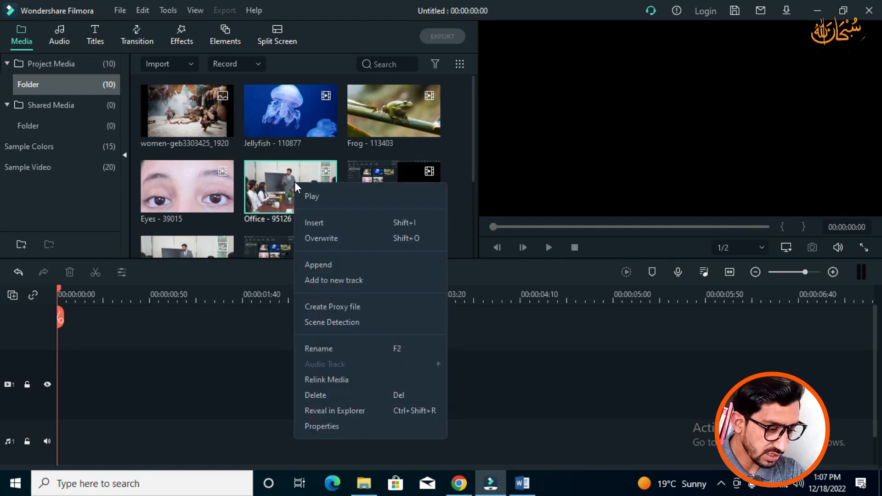
pyautogui.click(344, 223)
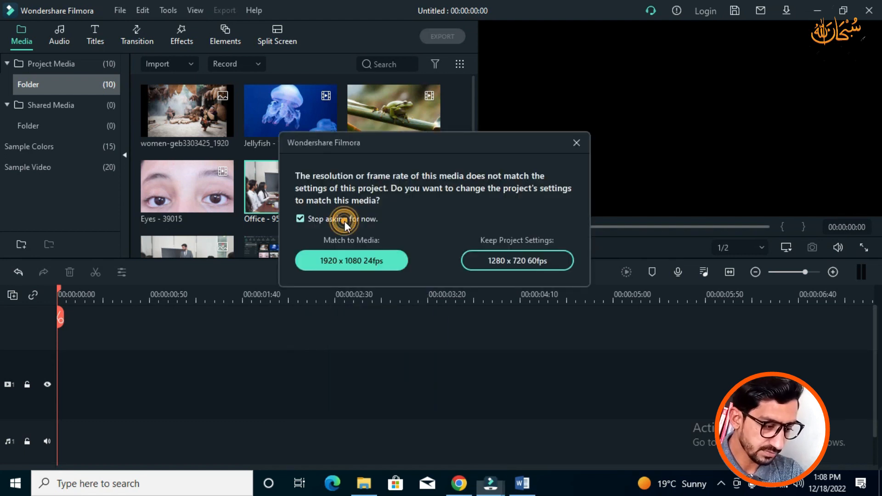
pyautogui.click(373, 260)
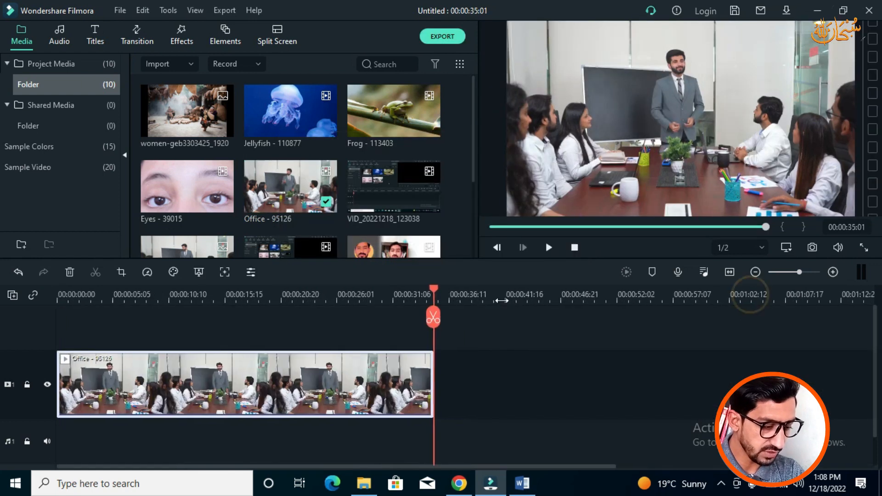
# Scrub back to about 00:00:20:13, check the insertion options for the Office - 95126 media, and delete the Office clip from the timeline
pyautogui.moveTo(434, 292); pyautogui.dragTo(277, 291)
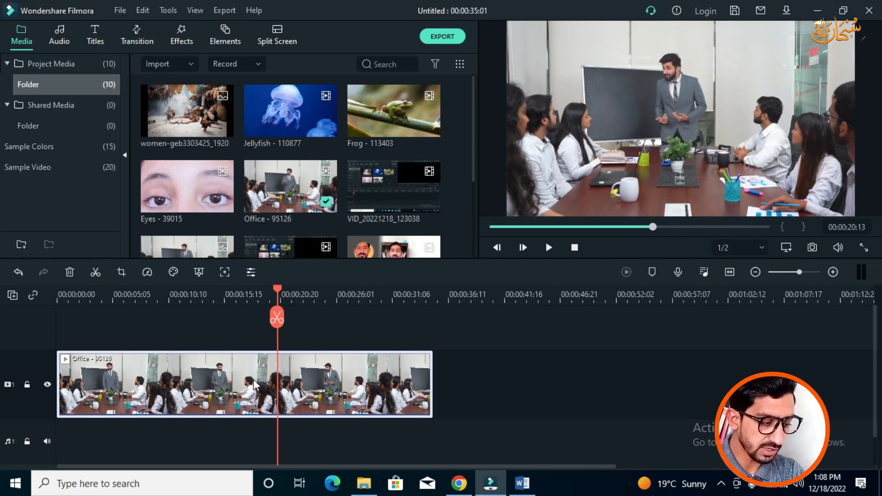
pyautogui.moveTo(477, 347); pyautogui.dragTo(267, 398)
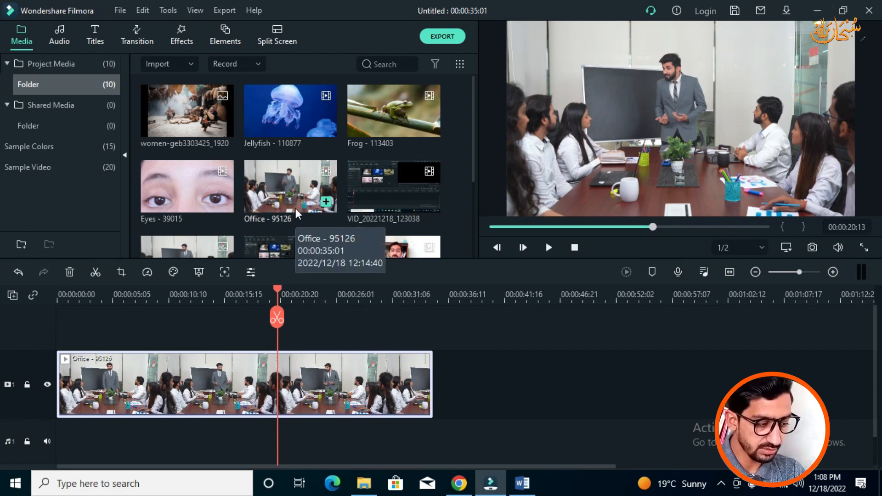
pyautogui.rightClick(285, 193)
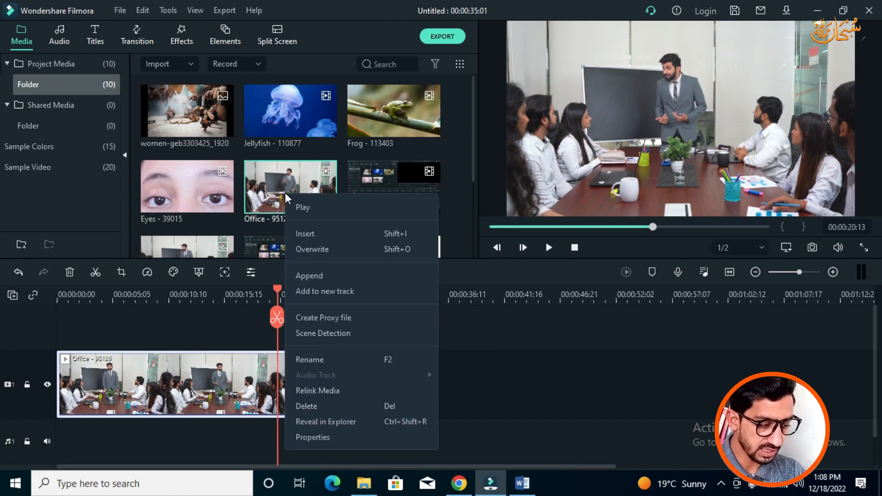
pyautogui.click(317, 232)
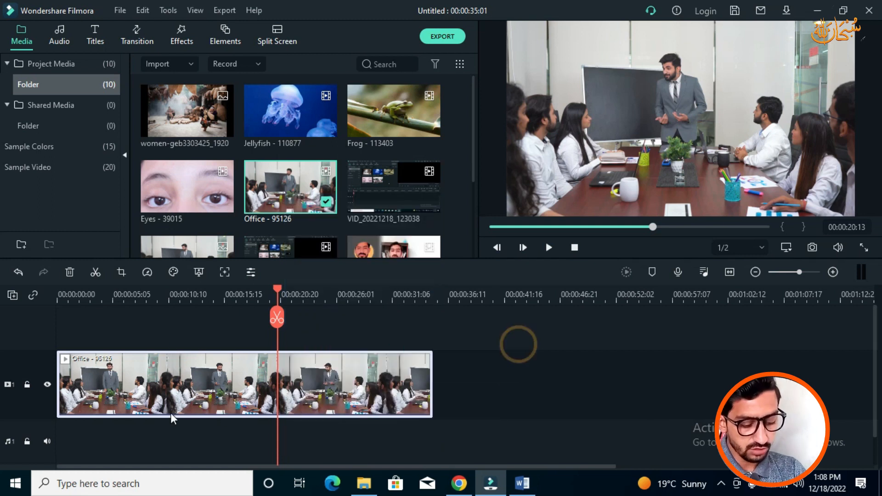
pyautogui.press('Delete')
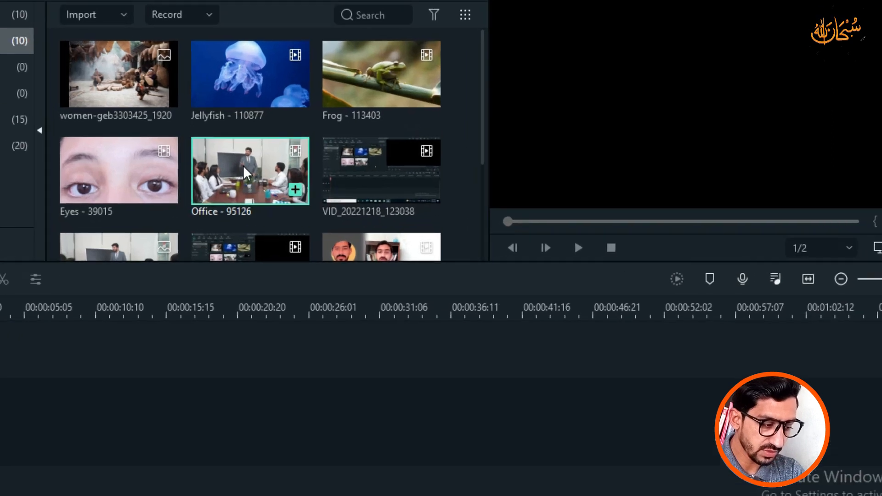
# Insert the Office - 95126 clip into the empty timeline and delete it again
pyautogui.rightClick(285, 182)
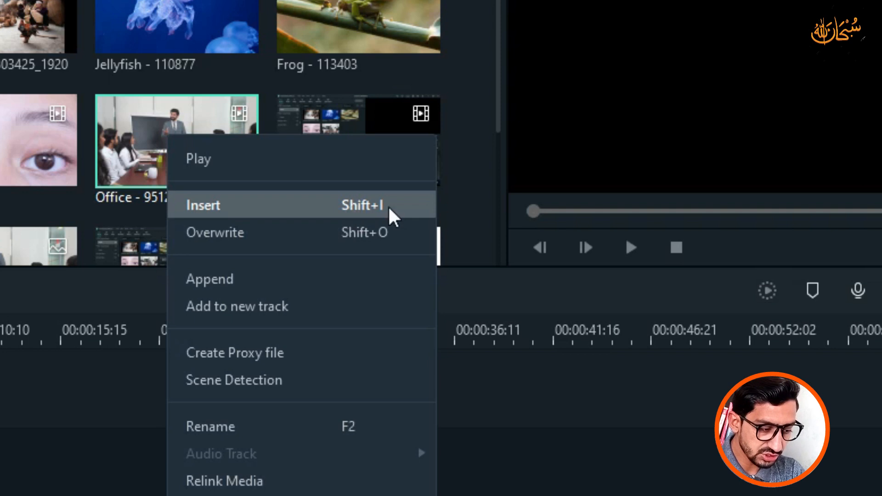
pyautogui.click(480, 160)
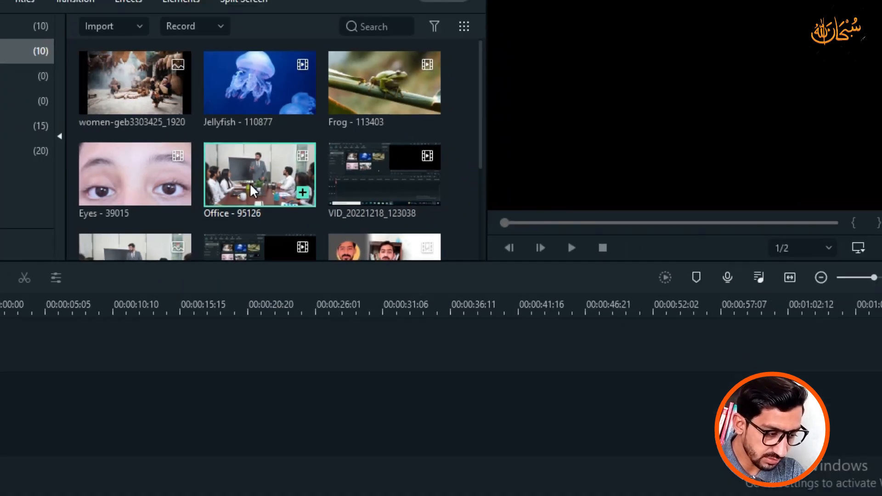
pyautogui.click(163, 155)
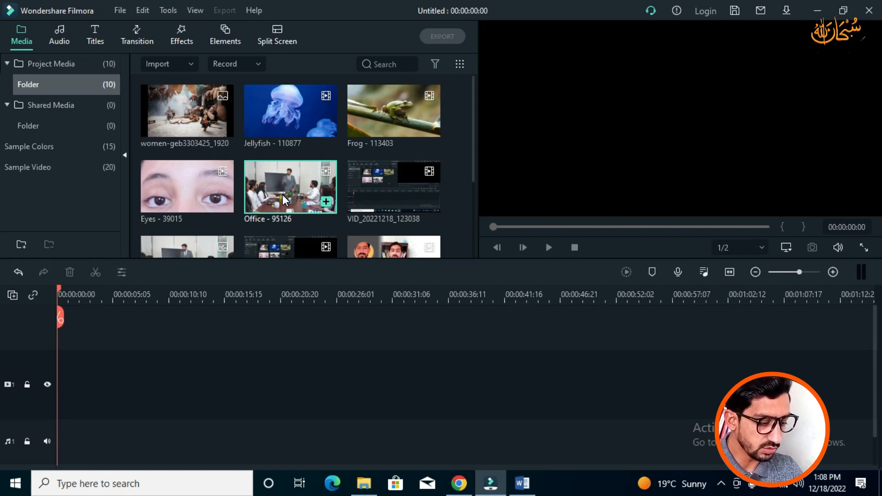
pyautogui.hotkey('shift', 'i')
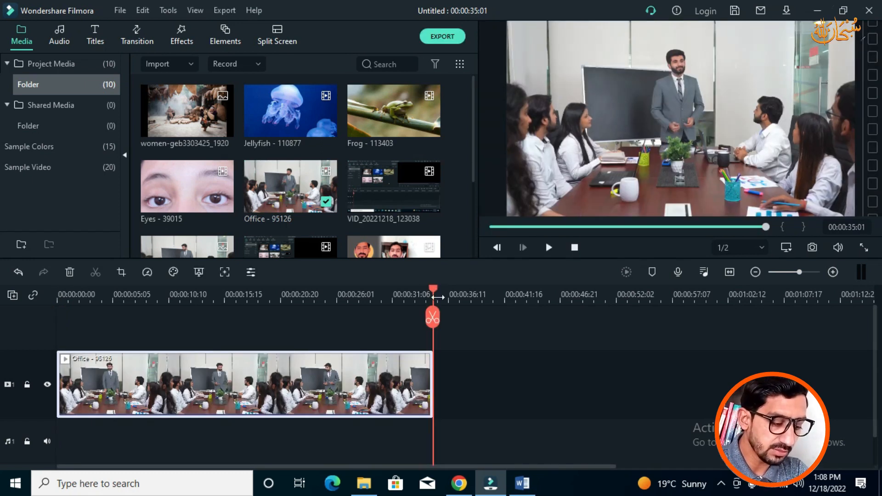
pyautogui.moveTo(432, 291); pyautogui.dragTo(344, 299)
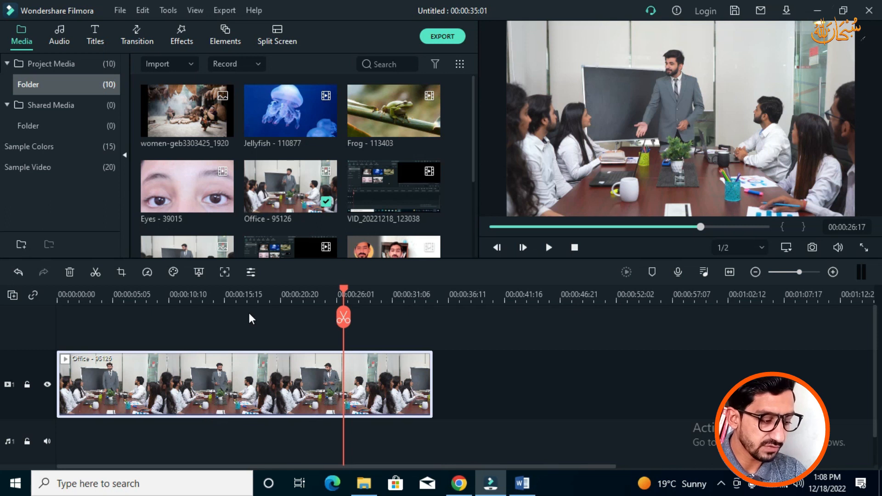
pyautogui.press('Delete')
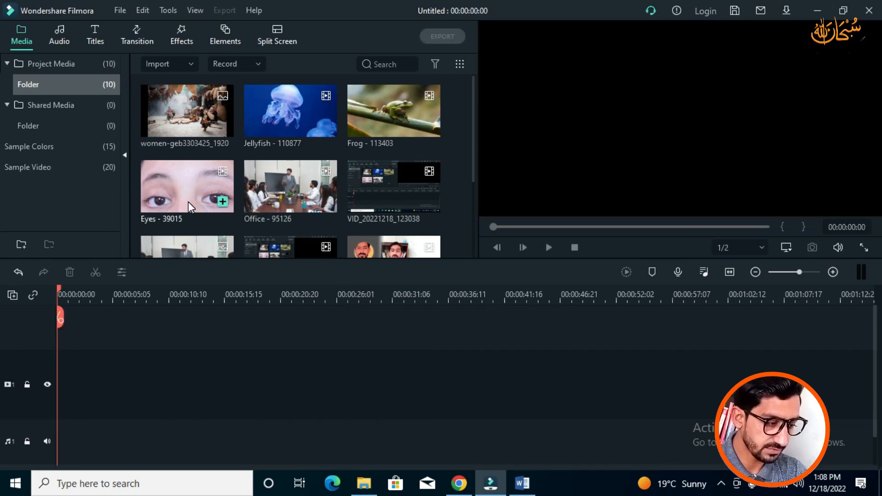
# Place the Jellyfish - 110877 clip at the start of the video track and preview its first four seconds
pyautogui.moveTo(307, 131); pyautogui.dragTo(45, 384)
pyautogui.click(370, 261)
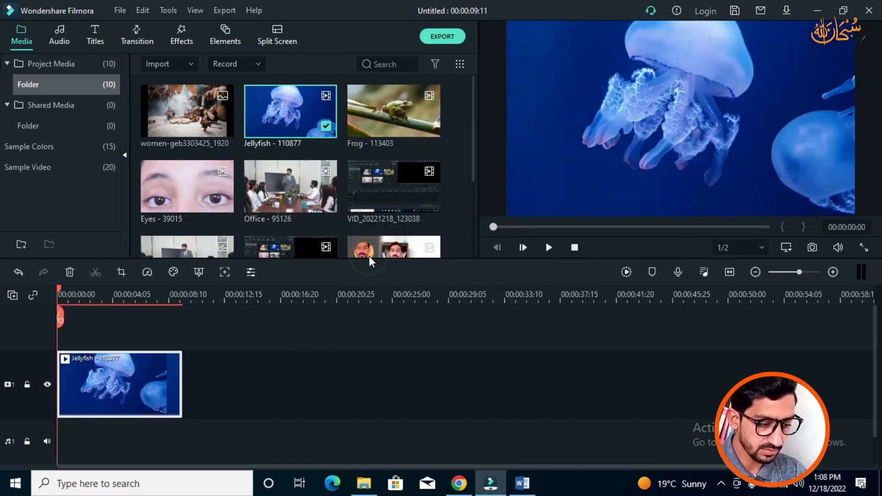
pyautogui.click(549, 247)
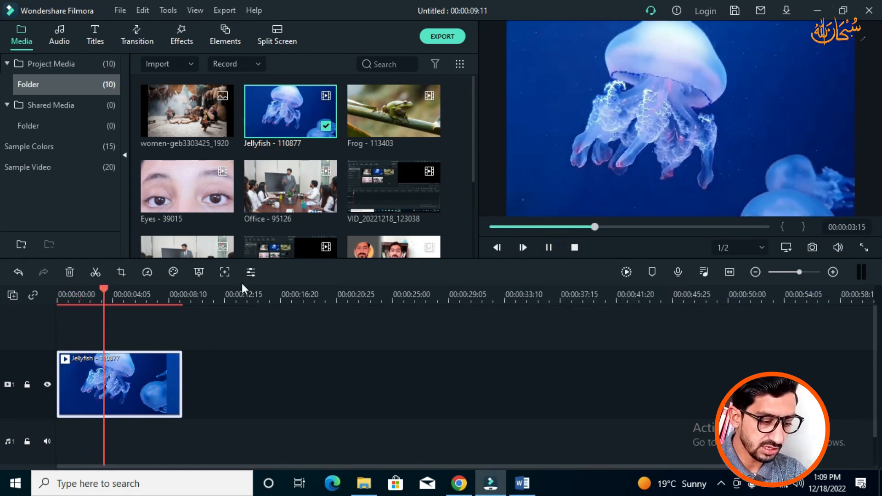
pyautogui.click(548, 247)
# Place the Office - 95126 clip on the video track at about 21 seconds, leaving a gap after the Jellyfish clip
pyautogui.moveTo(326, 201)
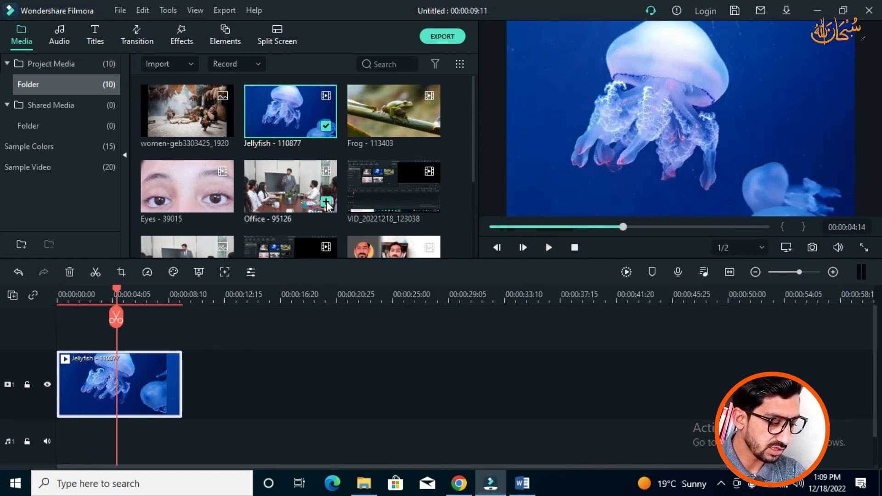
pyautogui.moveTo(117, 290); pyautogui.dragTo(335, 281)
pyautogui.moveTo(293, 201); pyautogui.dragTo(349, 365)
# Place the women-geb3303425_1920 image at 00:00:15:11 in the gap between the Jellyfish and Office clips
pyautogui.moveTo(342, 293); pyautogui.dragTo(299, 294)
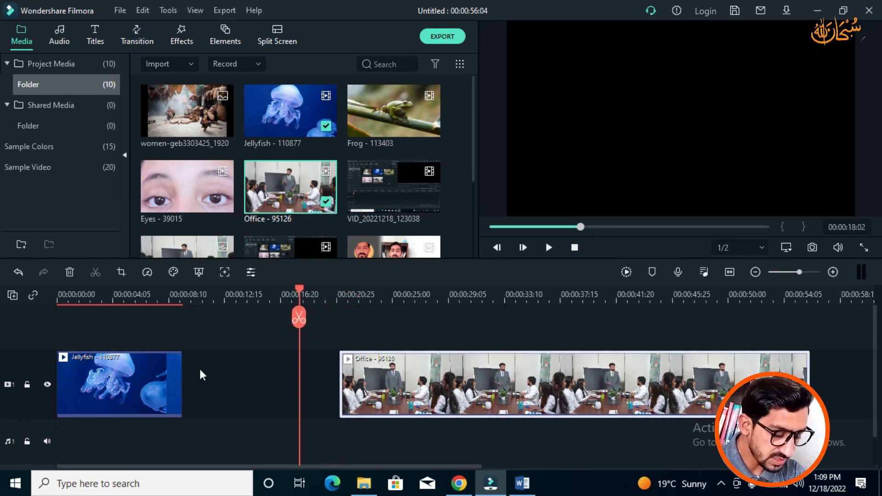
pyautogui.moveTo(301, 296); pyautogui.dragTo(340, 299)
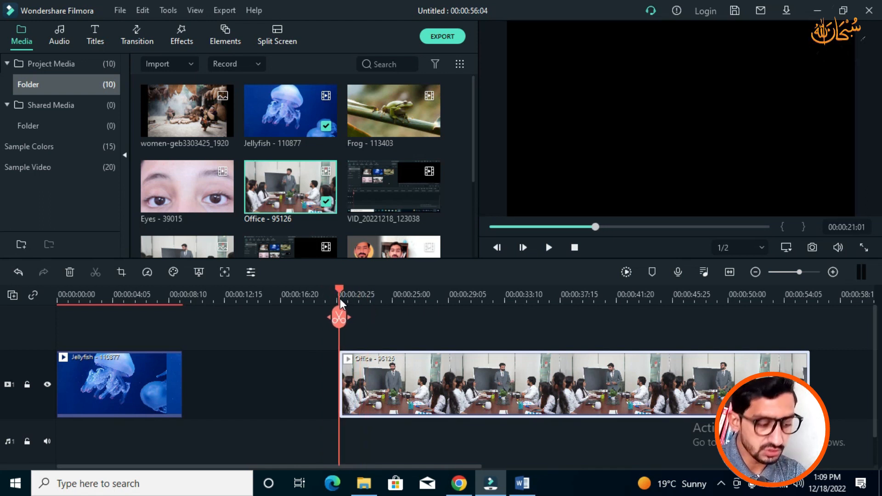
pyautogui.moveTo(340, 299); pyautogui.dragTo(264, 316)
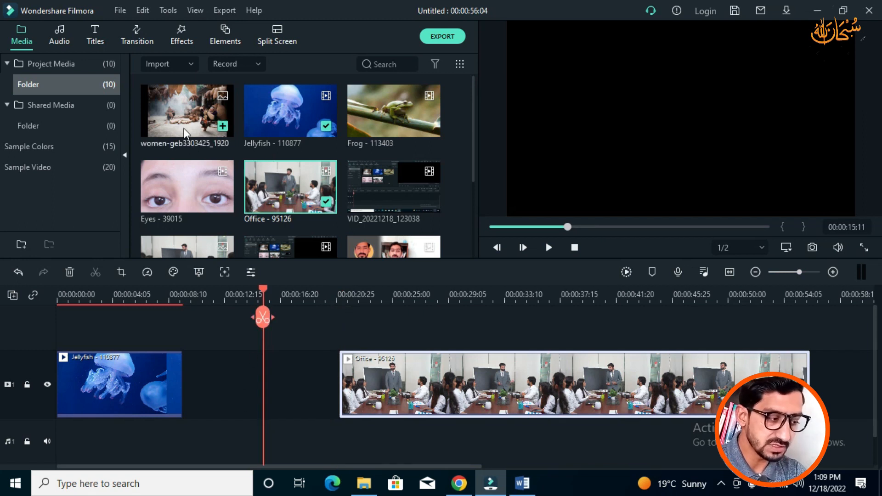
pyautogui.moveTo(183, 126); pyautogui.dragTo(265, 371)
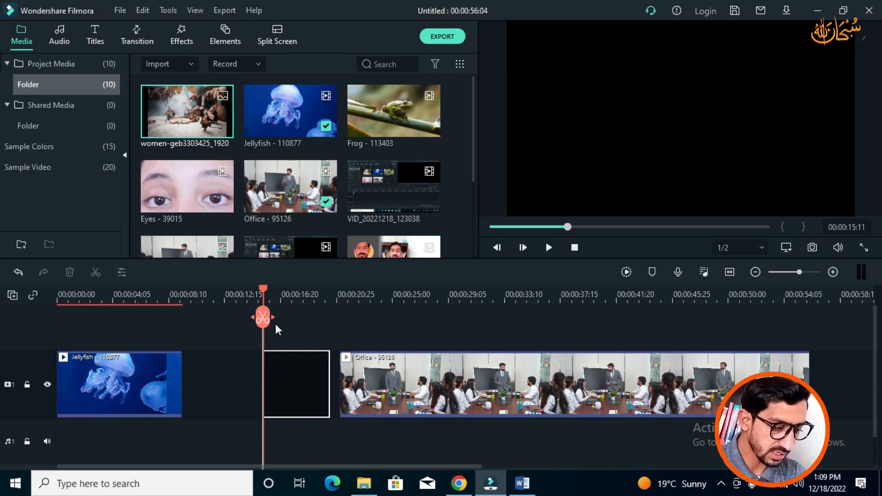
# Delete the empty gap between the Jellyfish clip and the women image, and undo the deletion
pyautogui.moveTo(263, 288); pyautogui.dragTo(223, 291)
pyautogui.click(201, 379)
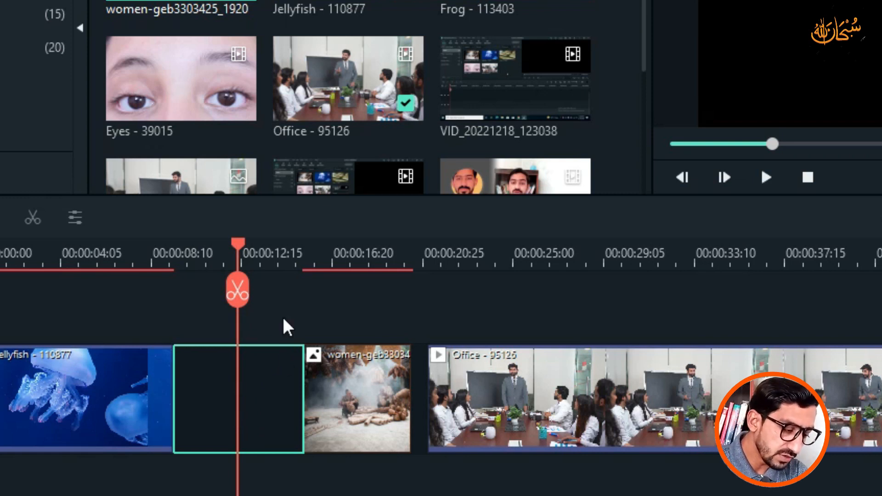
pyautogui.moveTo(238, 245); pyautogui.dragTo(260, 279)
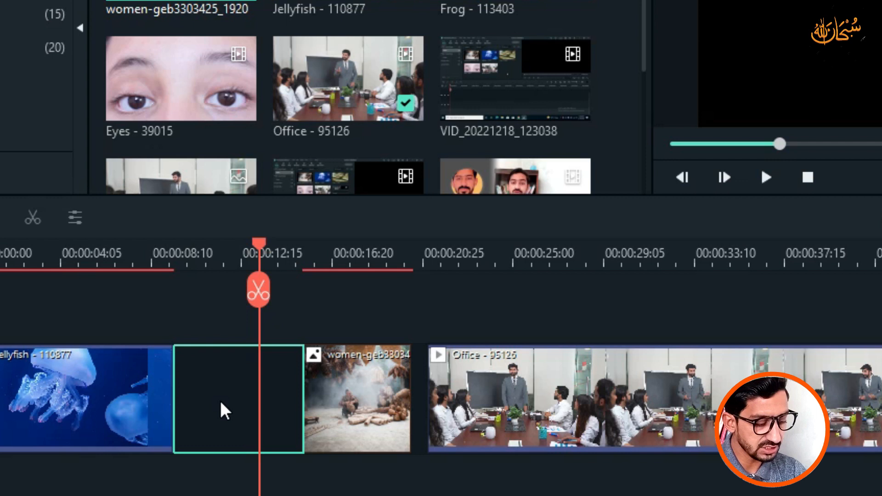
pyautogui.press('Delete')
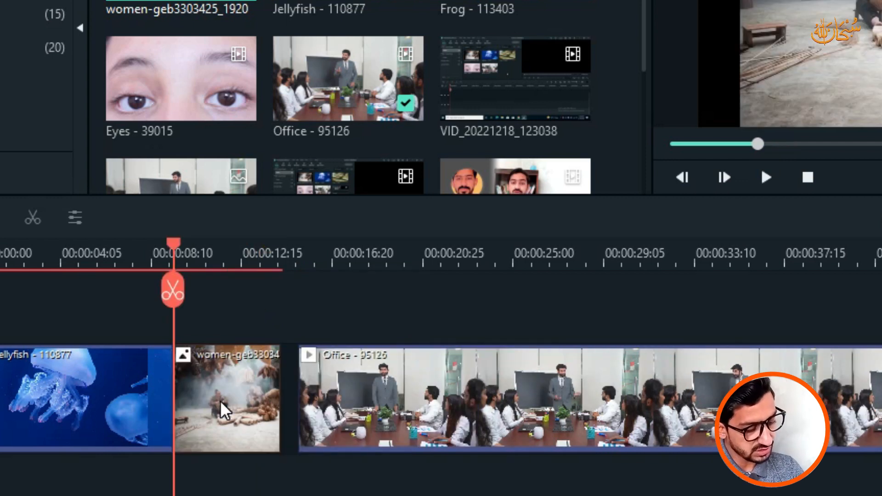
pyautogui.hotkey('ctrl', 'z')
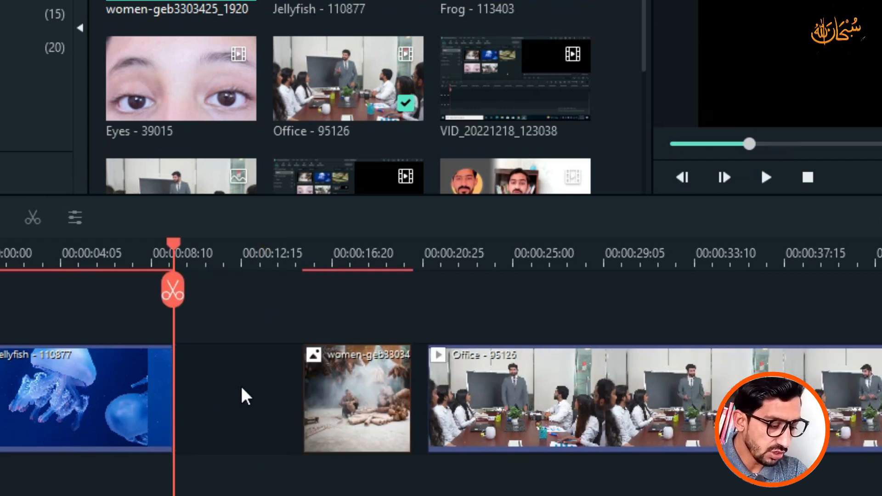
# Close the gap between the Jellyfish clip and the women image with Ripple Delete
pyautogui.rightClick(241, 384)
pyautogui.click(219, 421)
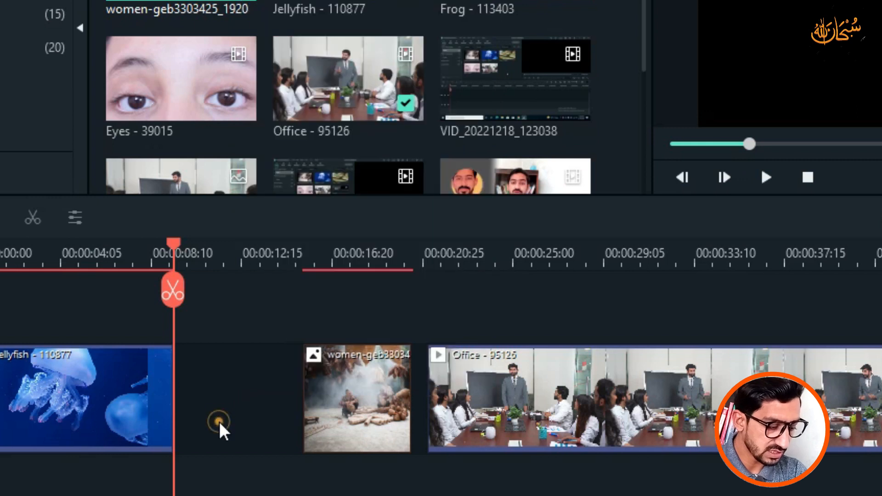
pyautogui.rightClick(218, 421)
pyautogui.click(224, 398)
pyautogui.click(224, 398)
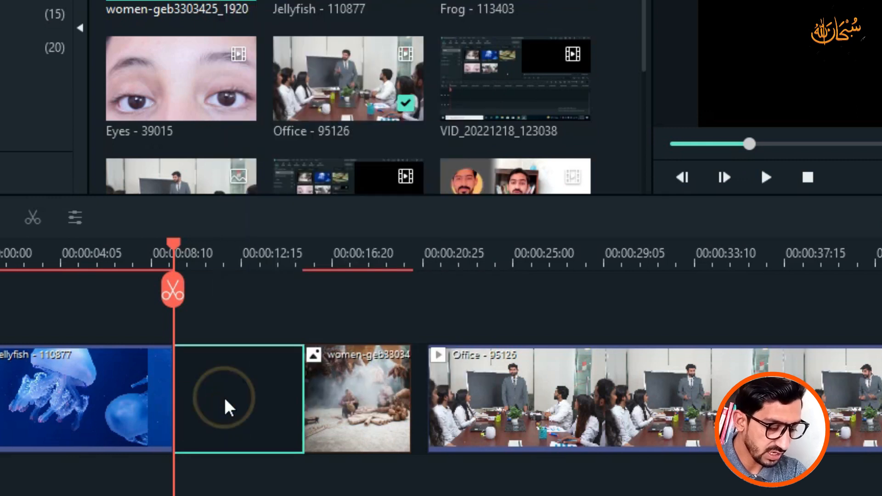
pyautogui.rightClick(224, 398)
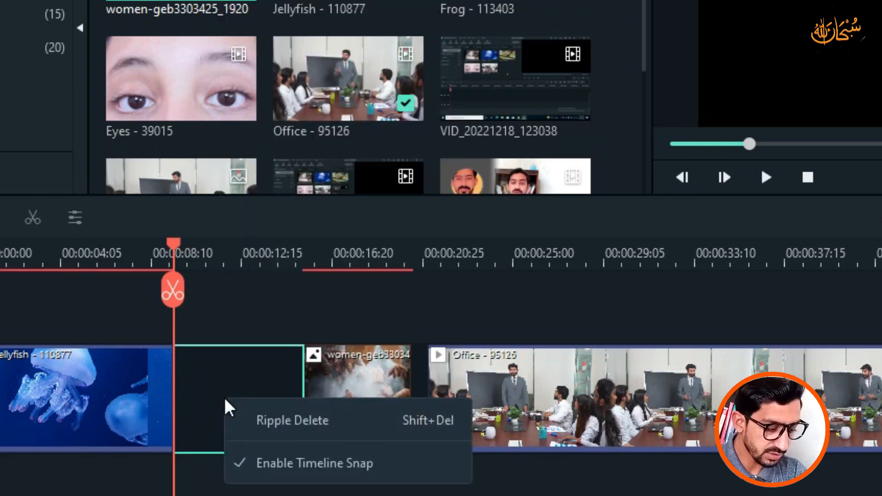
pyautogui.click(291, 420)
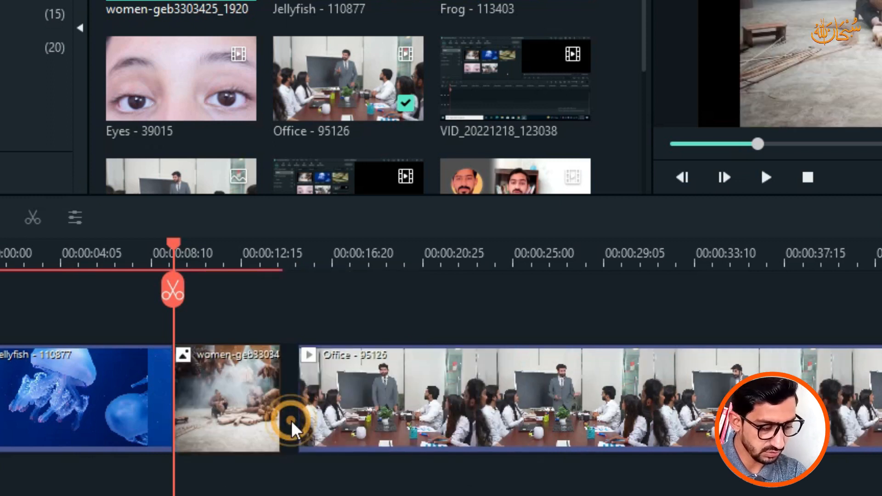
# Ripple delete the narrow gap between the women image and the Office clip
pyautogui.moveTo(176, 249); pyautogui.dragTo(289, 278)
pyautogui.rightClick(288, 391)
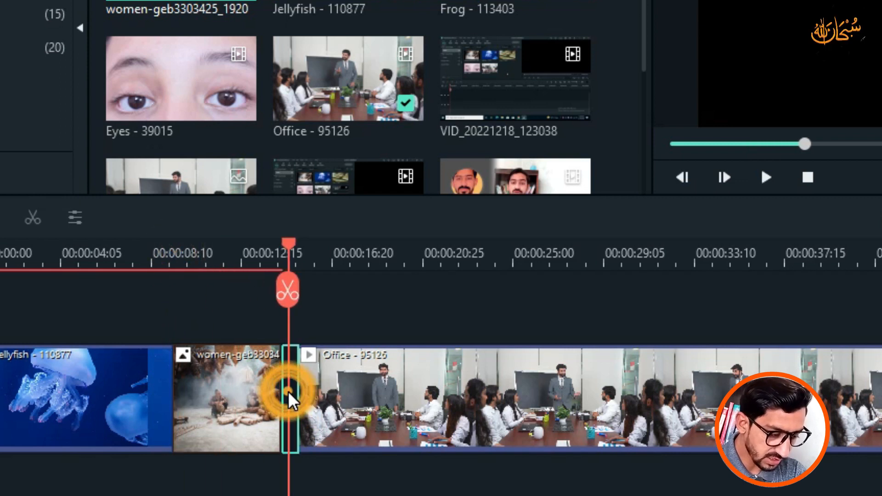
pyautogui.click(351, 414)
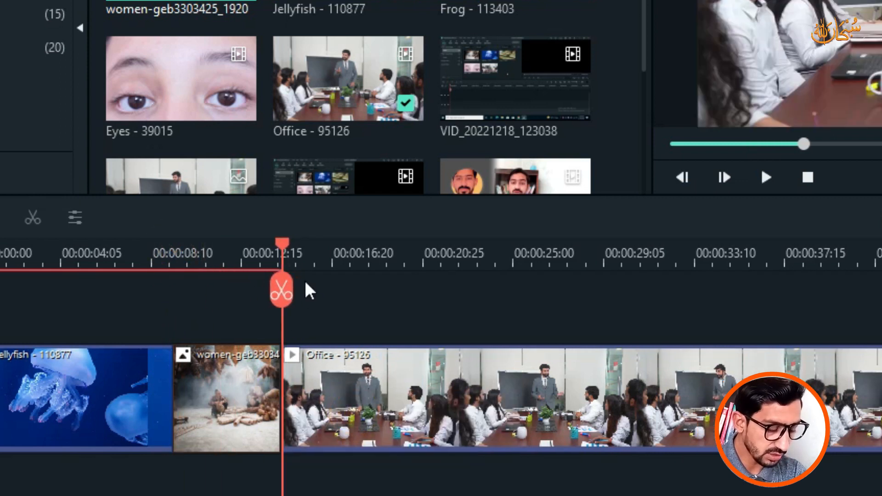
# Examine the joined Jellyfish, women image and Office clips by selecting each one and scrubbing along the timeline
pyautogui.moveTo(279, 249)
pyautogui.mouseDown()
pyautogui.moveTo(233, 249)
pyautogui.moveTo(284, 258)
pyautogui.moveTo(249, 259)
pyautogui.moveTo(286, 257)
pyautogui.moveTo(177, 254)
pyautogui.moveTo(233, 257)
pyautogui.mouseUp()
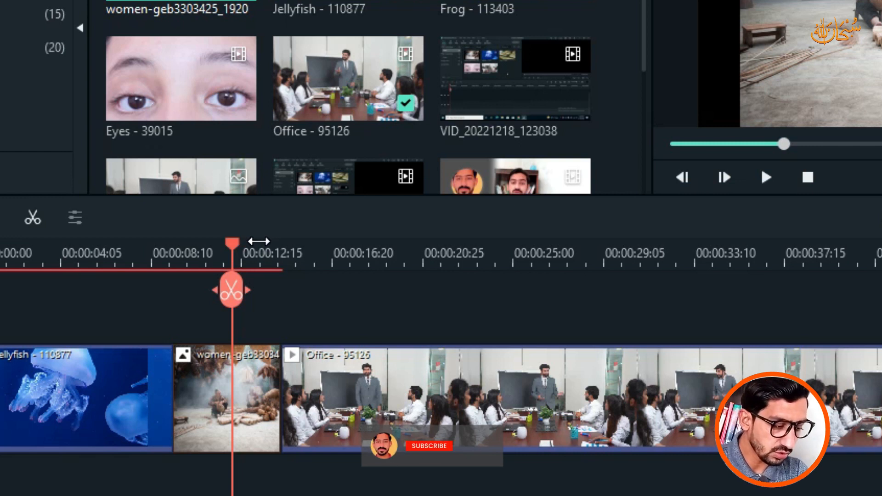
pyautogui.moveTo(233, 256); pyautogui.dragTo(42, 321)
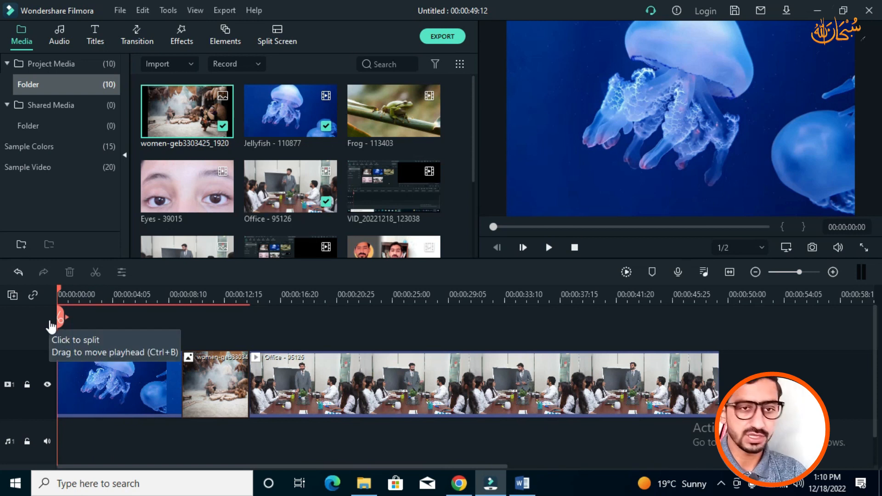
pyautogui.click(127, 379)
pyautogui.click(202, 378)
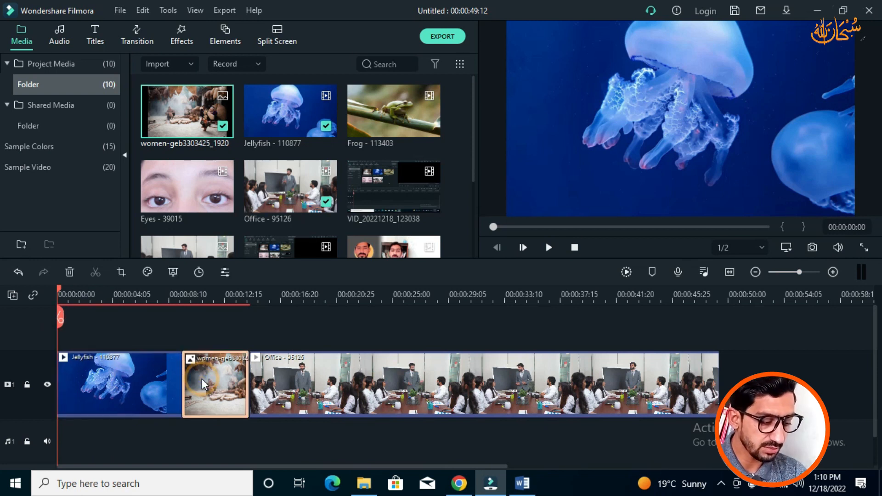
pyautogui.click(311, 380)
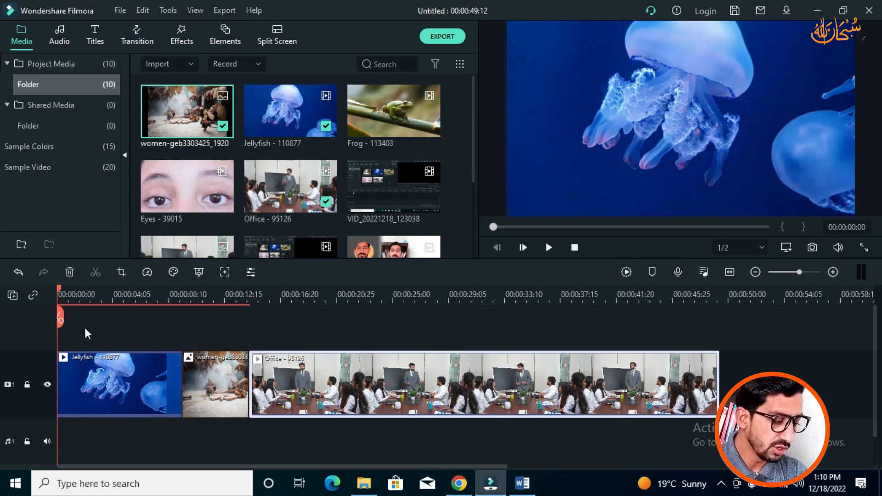
pyautogui.moveTo(60, 289); pyautogui.dragTo(410, 315)
pyautogui.moveTo(566, 299); pyautogui.dragTo(426, 306)
pyautogui.scroll(-3, 263, 212)
pyautogui.scroll(3, 263, 212)
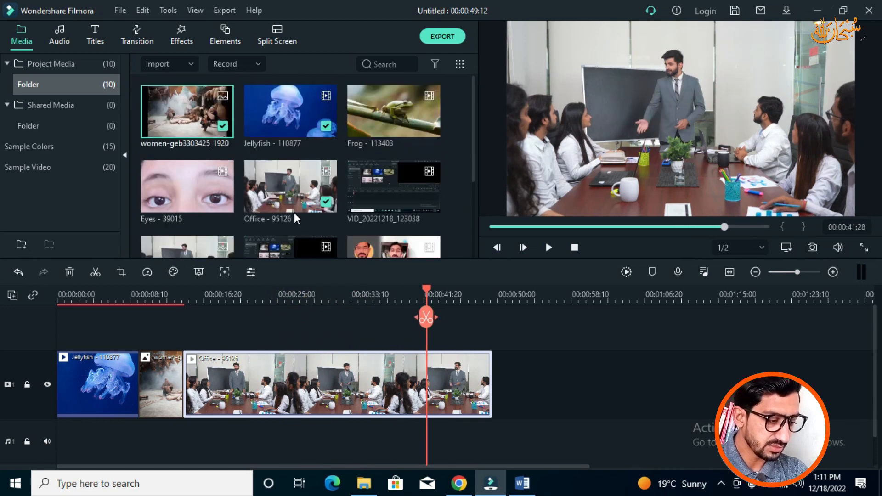
# Position the playhead at the cut between the women image and the Office clip, at about 00:00:14:10
pyautogui.rightClick(278, 190)
pyautogui.click(502, 339)
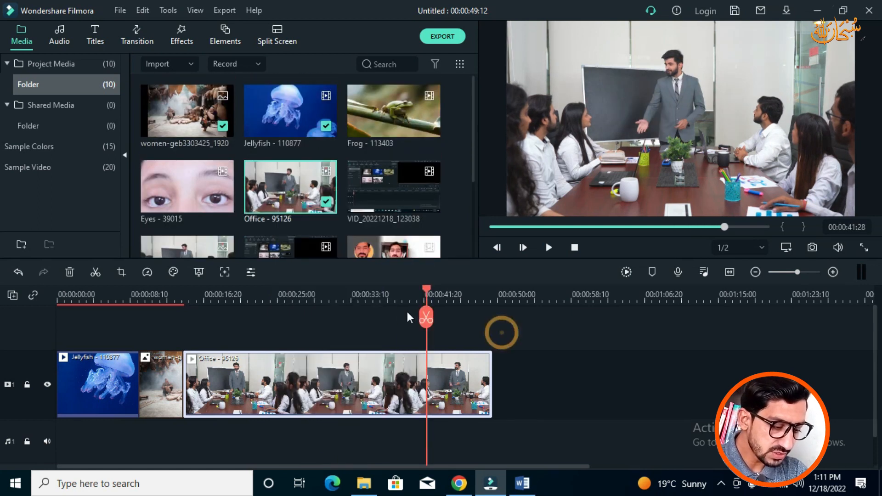
pyautogui.moveTo(426, 286); pyautogui.dragTo(224, 298)
pyautogui.moveTo(225, 391); pyautogui.dragTo(245, 391)
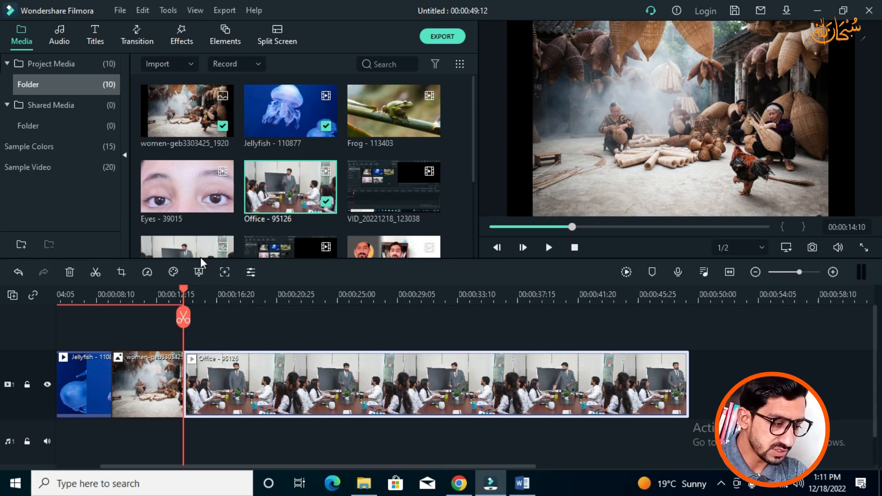
# Insert the Jellyfish clip from the media library inside the Office clip, near its start at about 00:00:15:26
pyautogui.moveTo(382, 126); pyautogui.dragTo(266, 205)
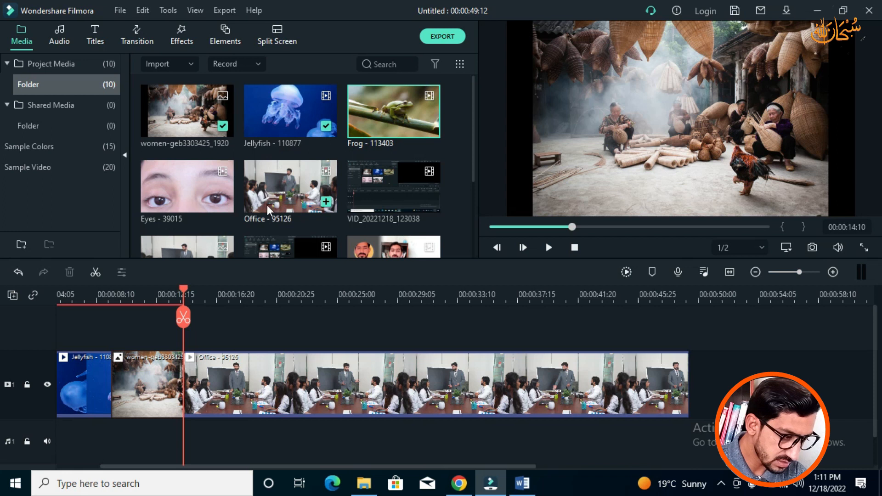
pyautogui.click(222, 202)
pyautogui.moveTo(177, 380); pyautogui.dragTo(412, 168)
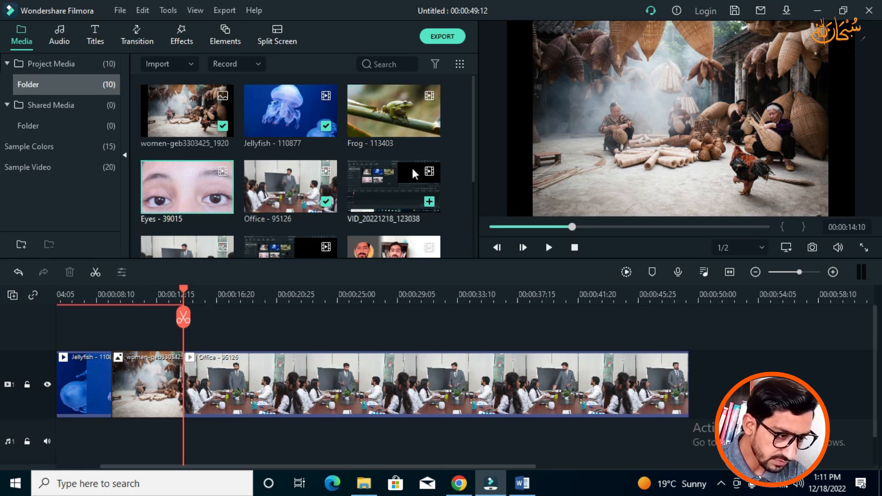
pyautogui.scroll(-3, 232, 207)
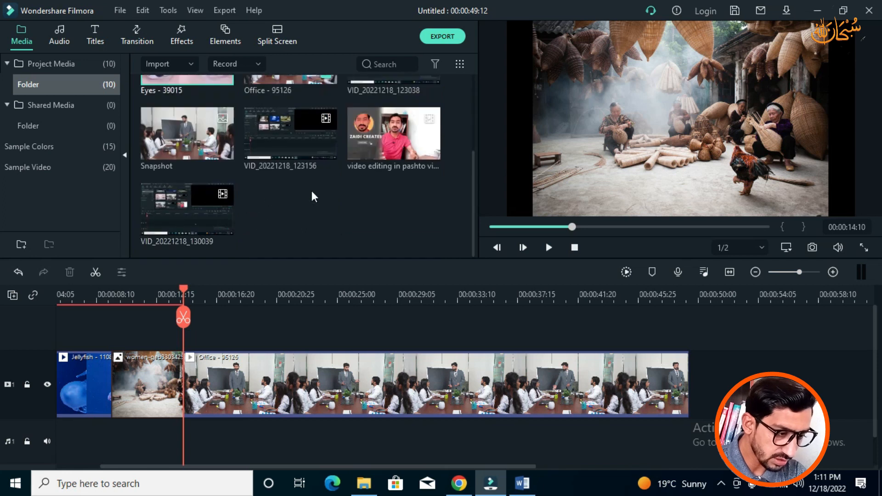
pyautogui.scroll(3, 425, 187)
pyautogui.moveTo(266, 126)
pyautogui.mouseDown()
pyautogui.moveTo(210, 334)
pyautogui.moveTo(178, 365)
pyautogui.moveTo(126, 365)
pyautogui.moveTo(189, 373)
pyautogui.moveTo(216, 365)
pyautogui.moveTo(205, 365)
pyautogui.mouseUp()
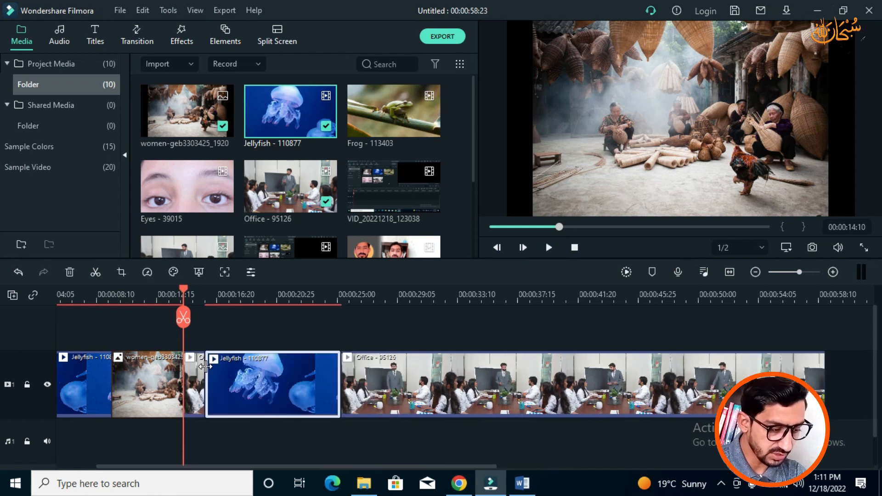
# Scrub through the inserted Jellyfish clip and the Office pieces around it, and delete that Jellyfish clip
pyautogui.click(194, 294)
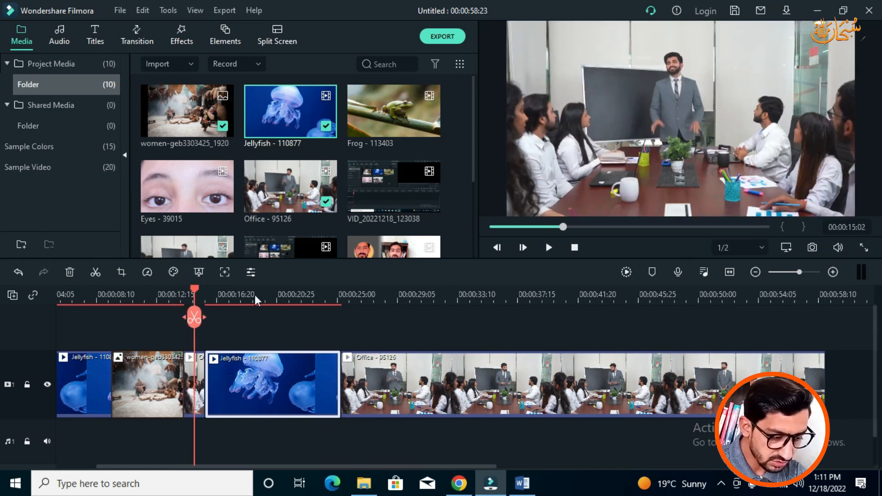
pyautogui.click(398, 297)
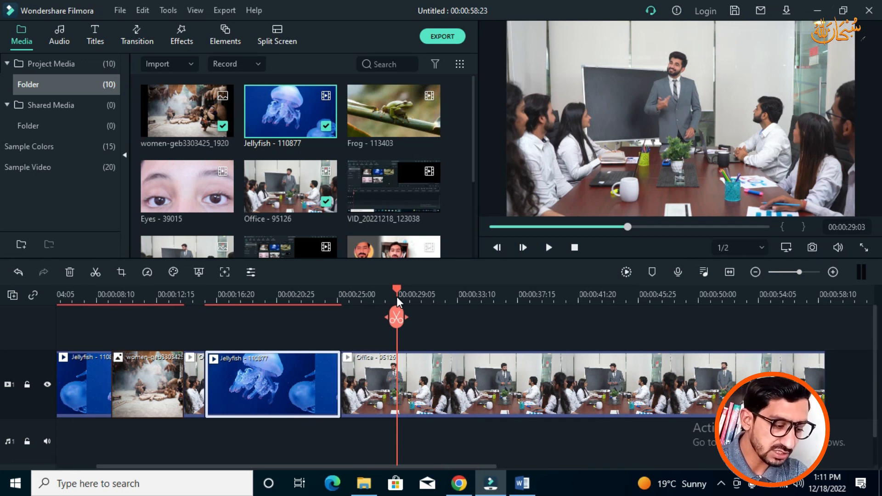
pyautogui.moveTo(396, 296); pyautogui.dragTo(271, 317)
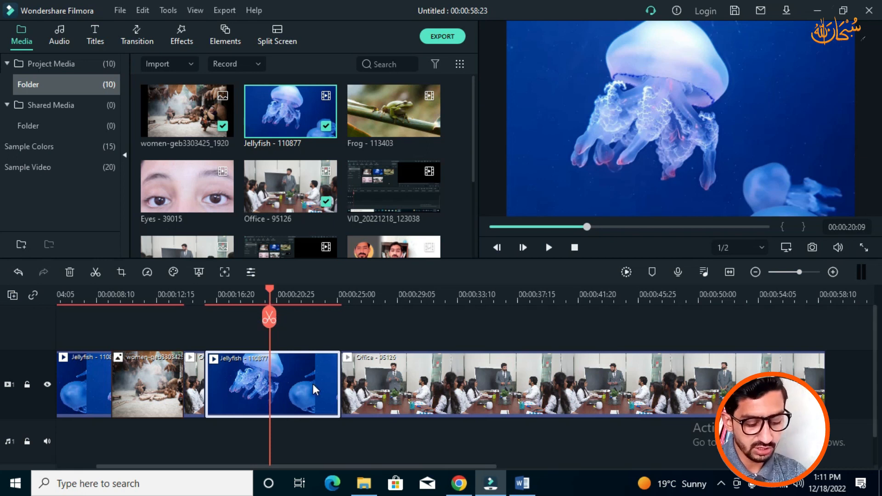
pyautogui.press('Delete')
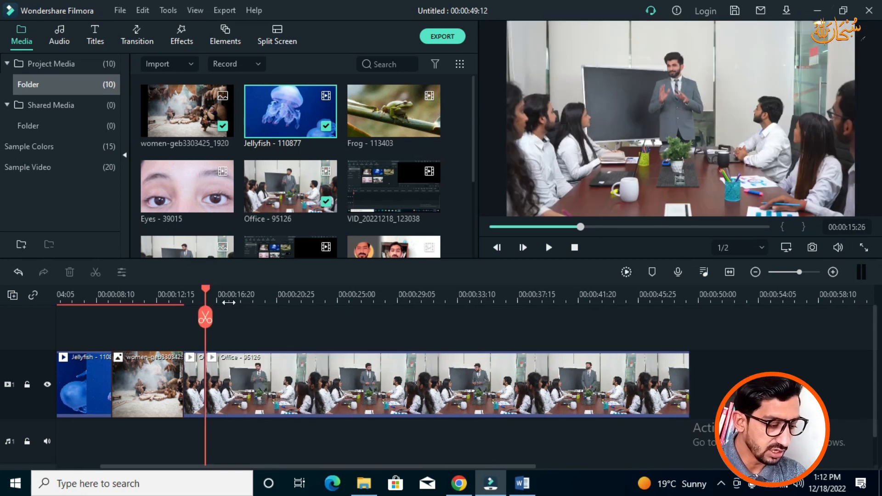
# Insert the Jellyfish clip exactly at the cut between the two Office pieces, at 00:00:15:26
pyautogui.moveTo(256, 300); pyautogui.dragTo(390, 305)
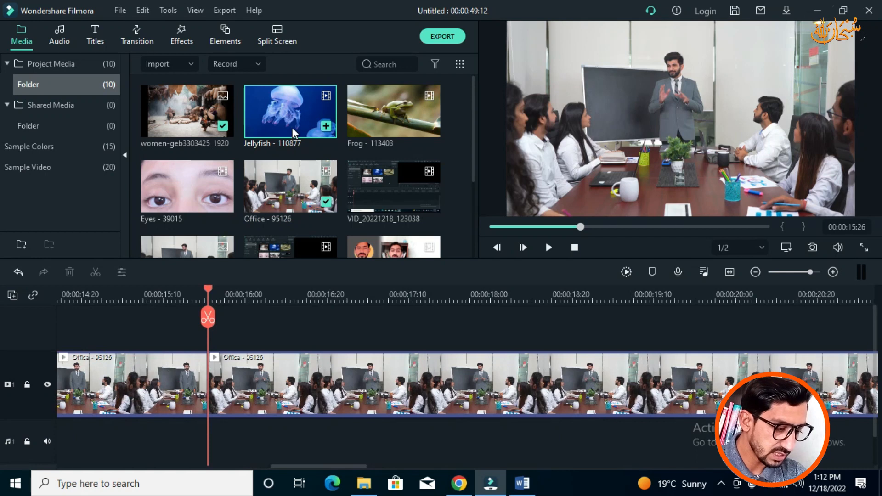
pyautogui.moveTo(237, 308); pyautogui.dragTo(205, 371)
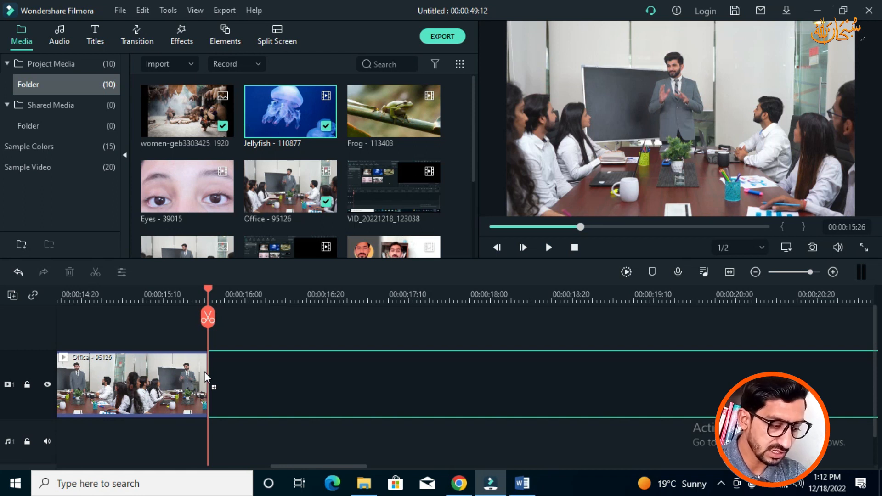
pyautogui.moveTo(205, 371); pyautogui.dragTo(205, 371)
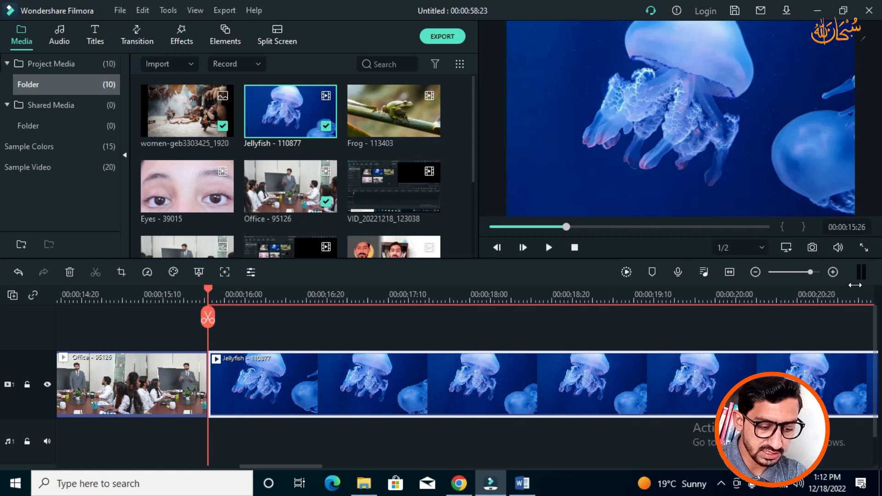
pyautogui.moveTo(725, 321); pyautogui.dragTo(297, 376)
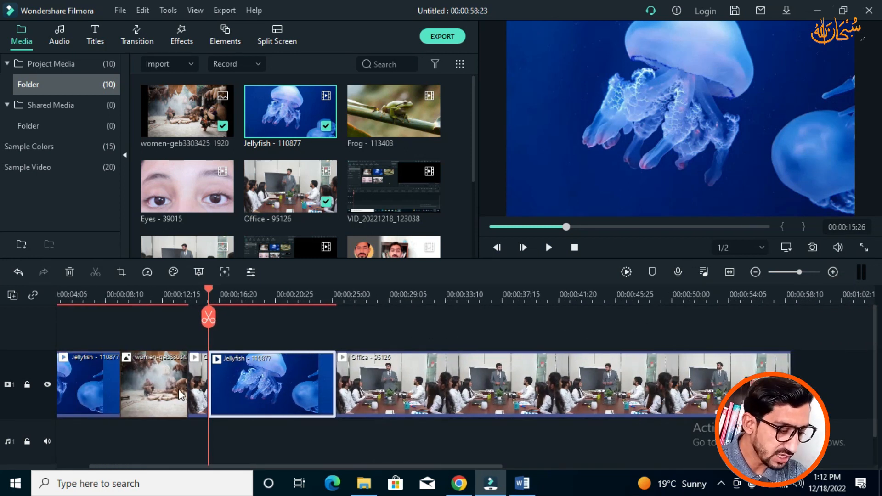
# Examine the short Office piece between the women image and the inserted Jellyfish clip
pyautogui.click(206, 389)
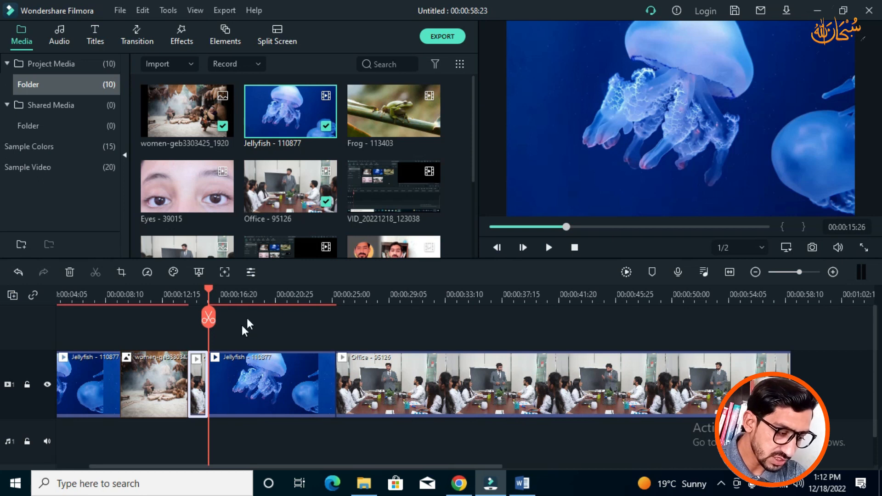
pyautogui.moveTo(199, 336); pyautogui.dragTo(199, 392)
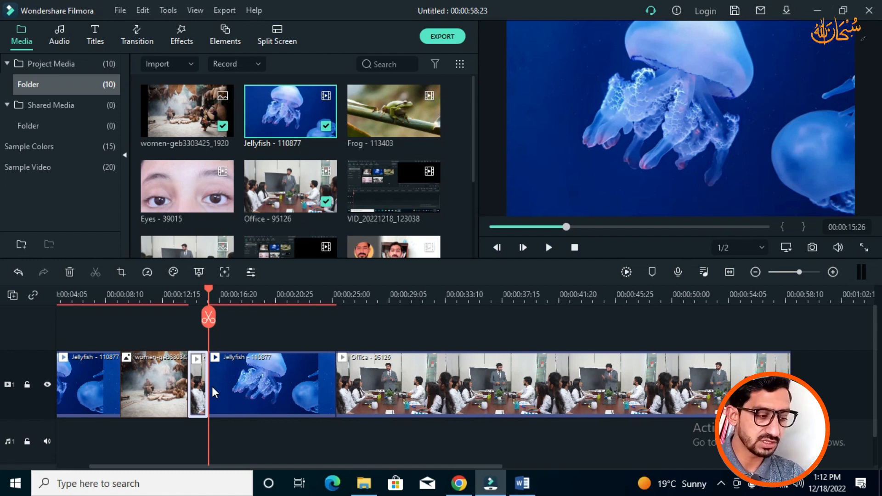
pyautogui.click(317, 311)
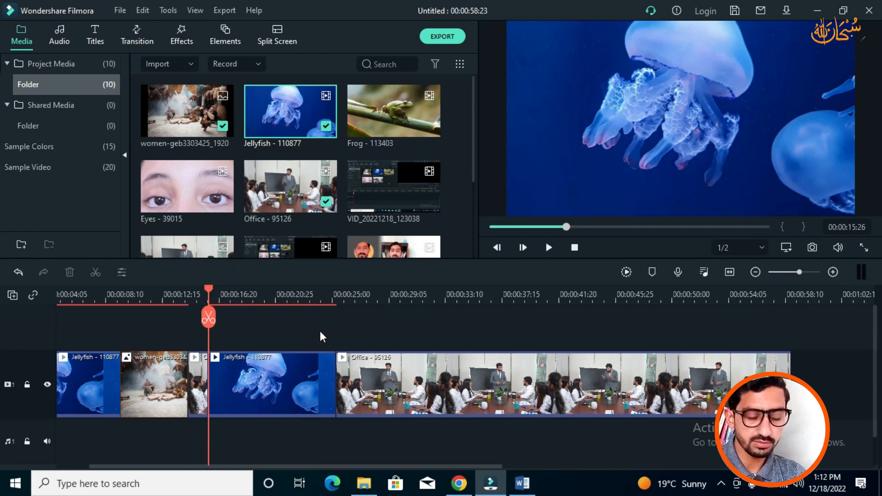
# Delete the second Jellyfish clip and the short Office piece after the women image
pyautogui.click(294, 398)
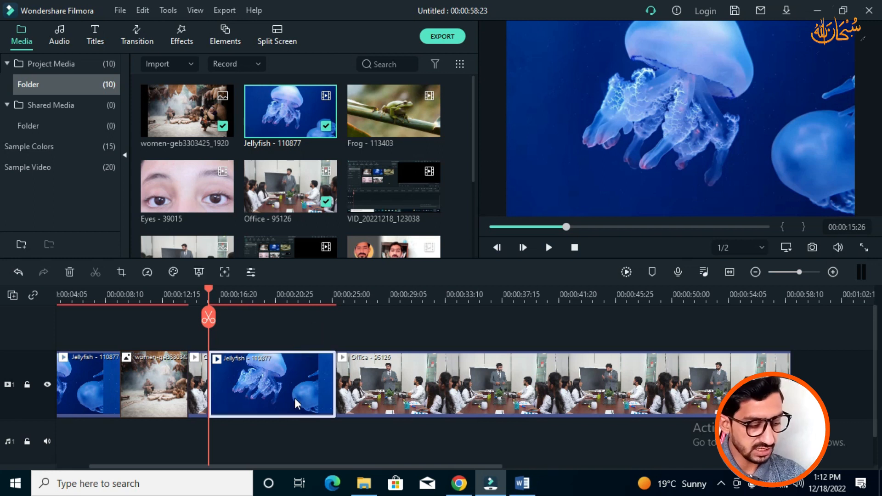
pyautogui.press('Delete')
pyautogui.click(230, 326)
pyautogui.click(210, 363)
pyautogui.click(197, 363)
pyautogui.press('Delete')
# Move the Office clip later along the track and place the Eyes clip in the gap after the women image
pyautogui.click(275, 383)
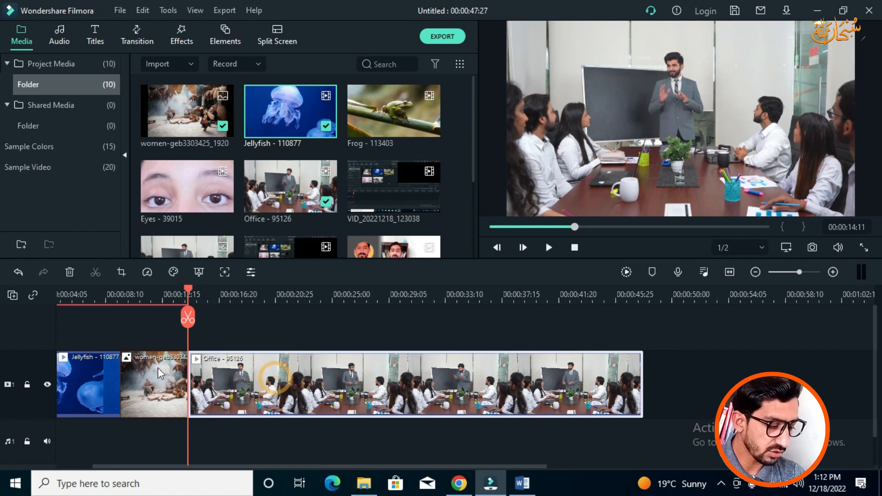
pyautogui.click(142, 362)
pyautogui.click(255, 387)
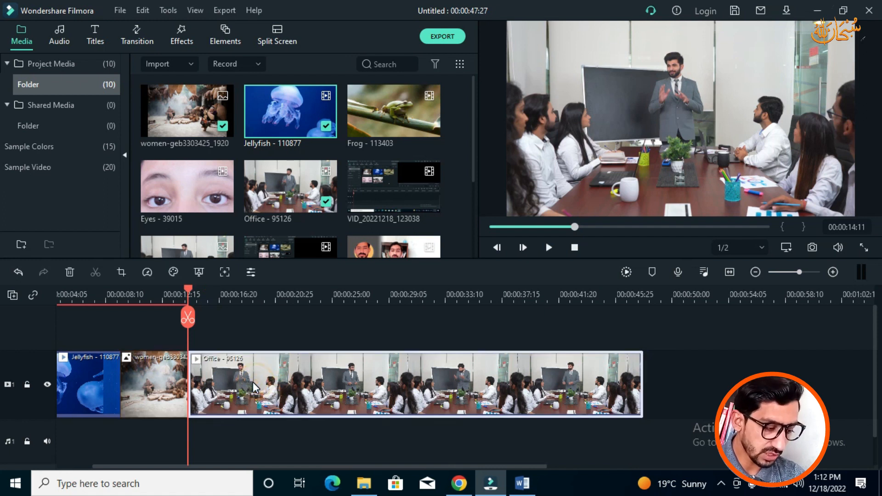
pyautogui.moveTo(243, 383); pyautogui.dragTo(382, 399)
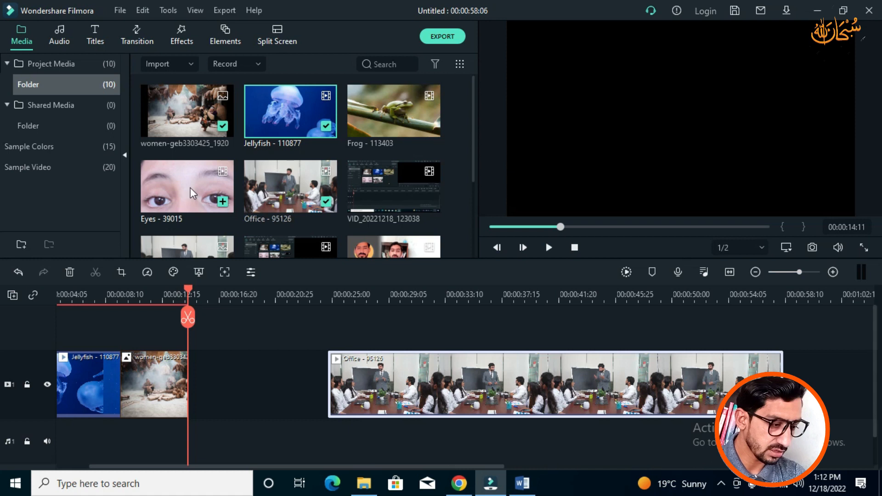
pyautogui.moveTo(210, 186); pyautogui.dragTo(195, 393)
# Move the Office clip back against the end of the tiny Eyes clip and play across the joined clips
pyautogui.moveTo(203, 297); pyautogui.dragTo(396, 297)
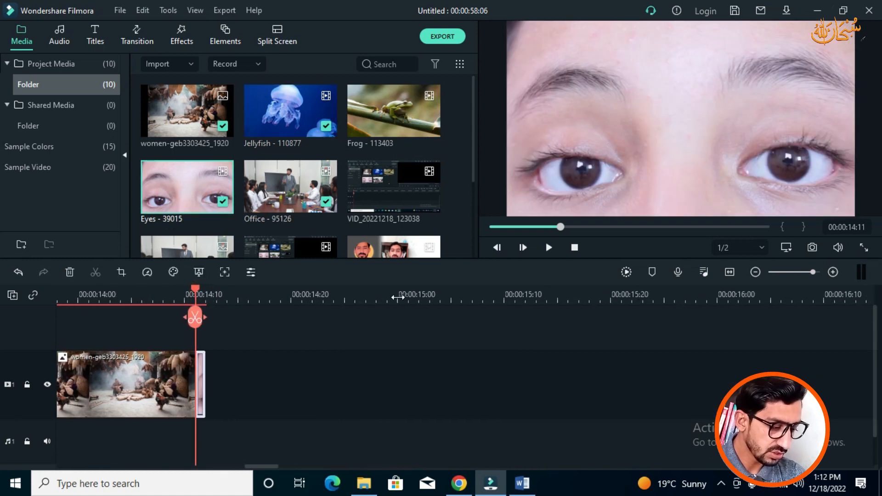
pyautogui.moveTo(565, 315); pyautogui.dragTo(120, 326)
pyautogui.moveTo(369, 386); pyautogui.dragTo(283, 390)
pyautogui.click(167, 291)
pyautogui.press('space')
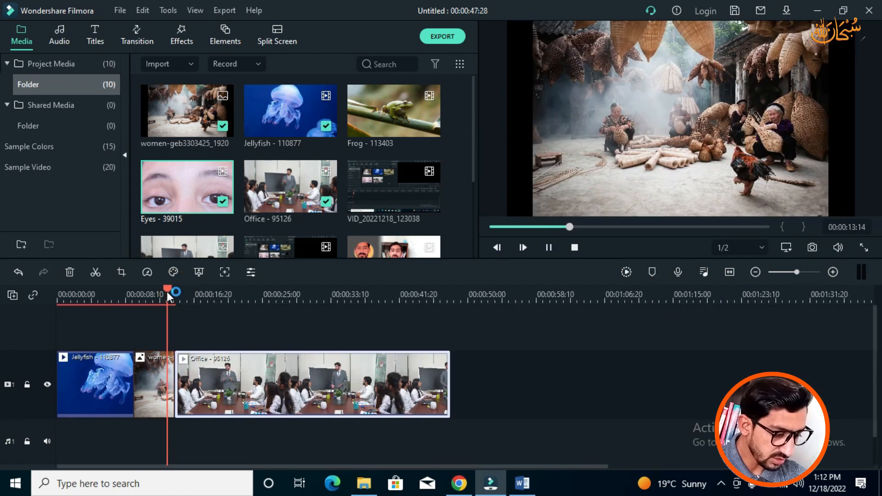
pyautogui.press('space')
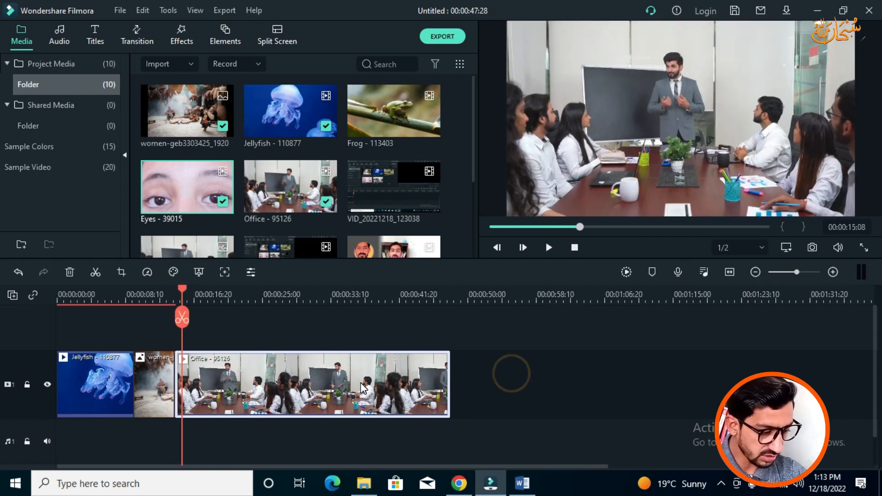
# Reposition the Office clip much later on the track, leaving a wide gap after the Eyes clip
pyautogui.press('Delete')
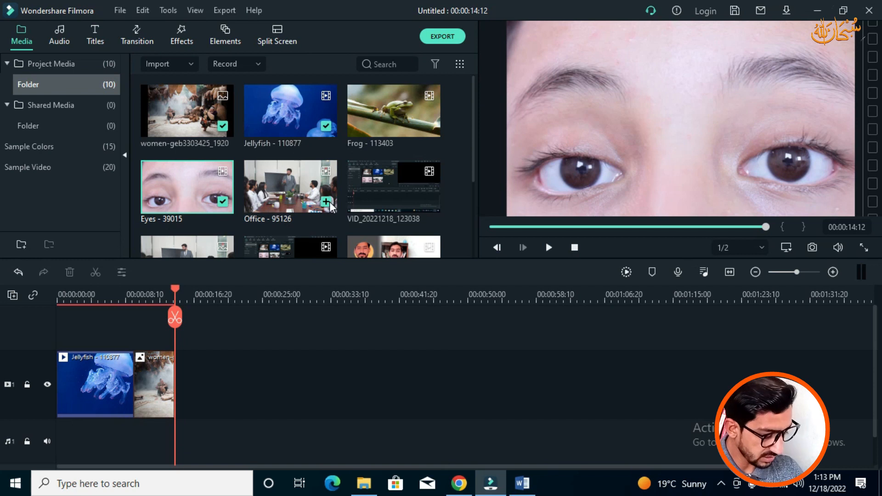
pyautogui.click(326, 202)
pyautogui.moveTo(284, 374); pyautogui.dragTo(501, 374)
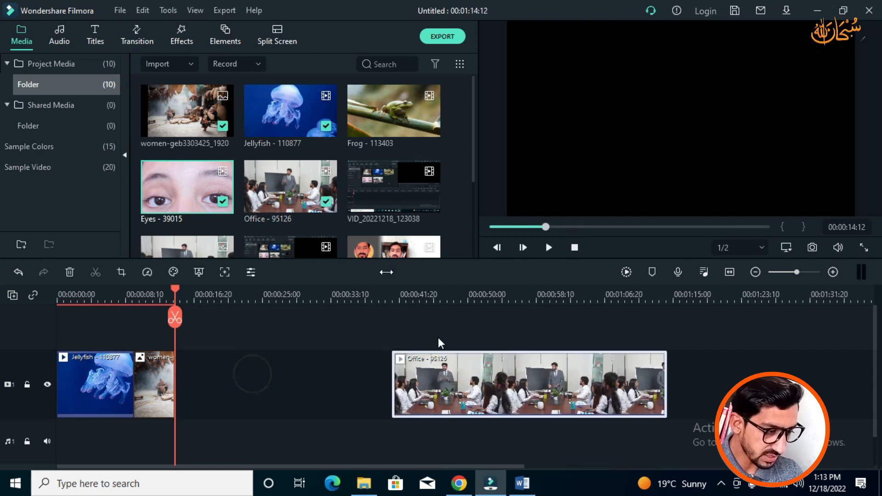
# Place the Jellyfish clip in the gap after the Eyes clip, butt the Office clip against its end, and play the result
pyautogui.moveTo(285, 133); pyautogui.dragTo(193, 388)
pyautogui.moveTo(539, 371); pyautogui.dragTo(391, 373)
pyautogui.press('space')
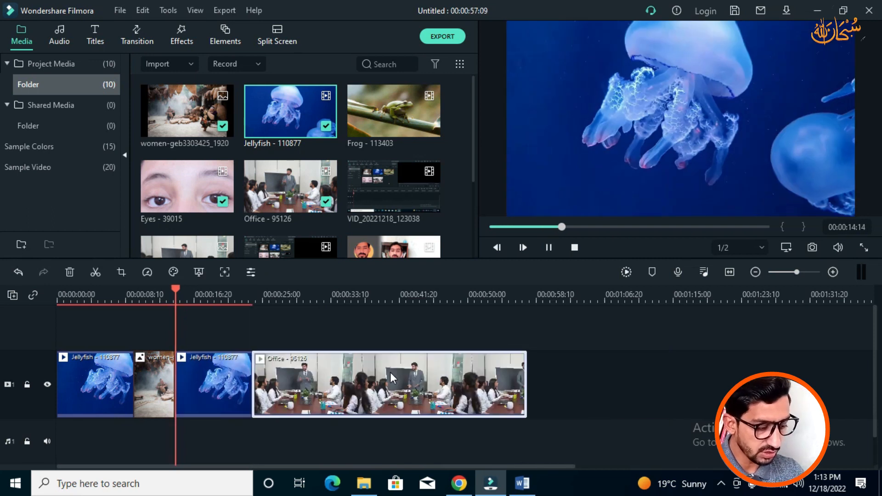